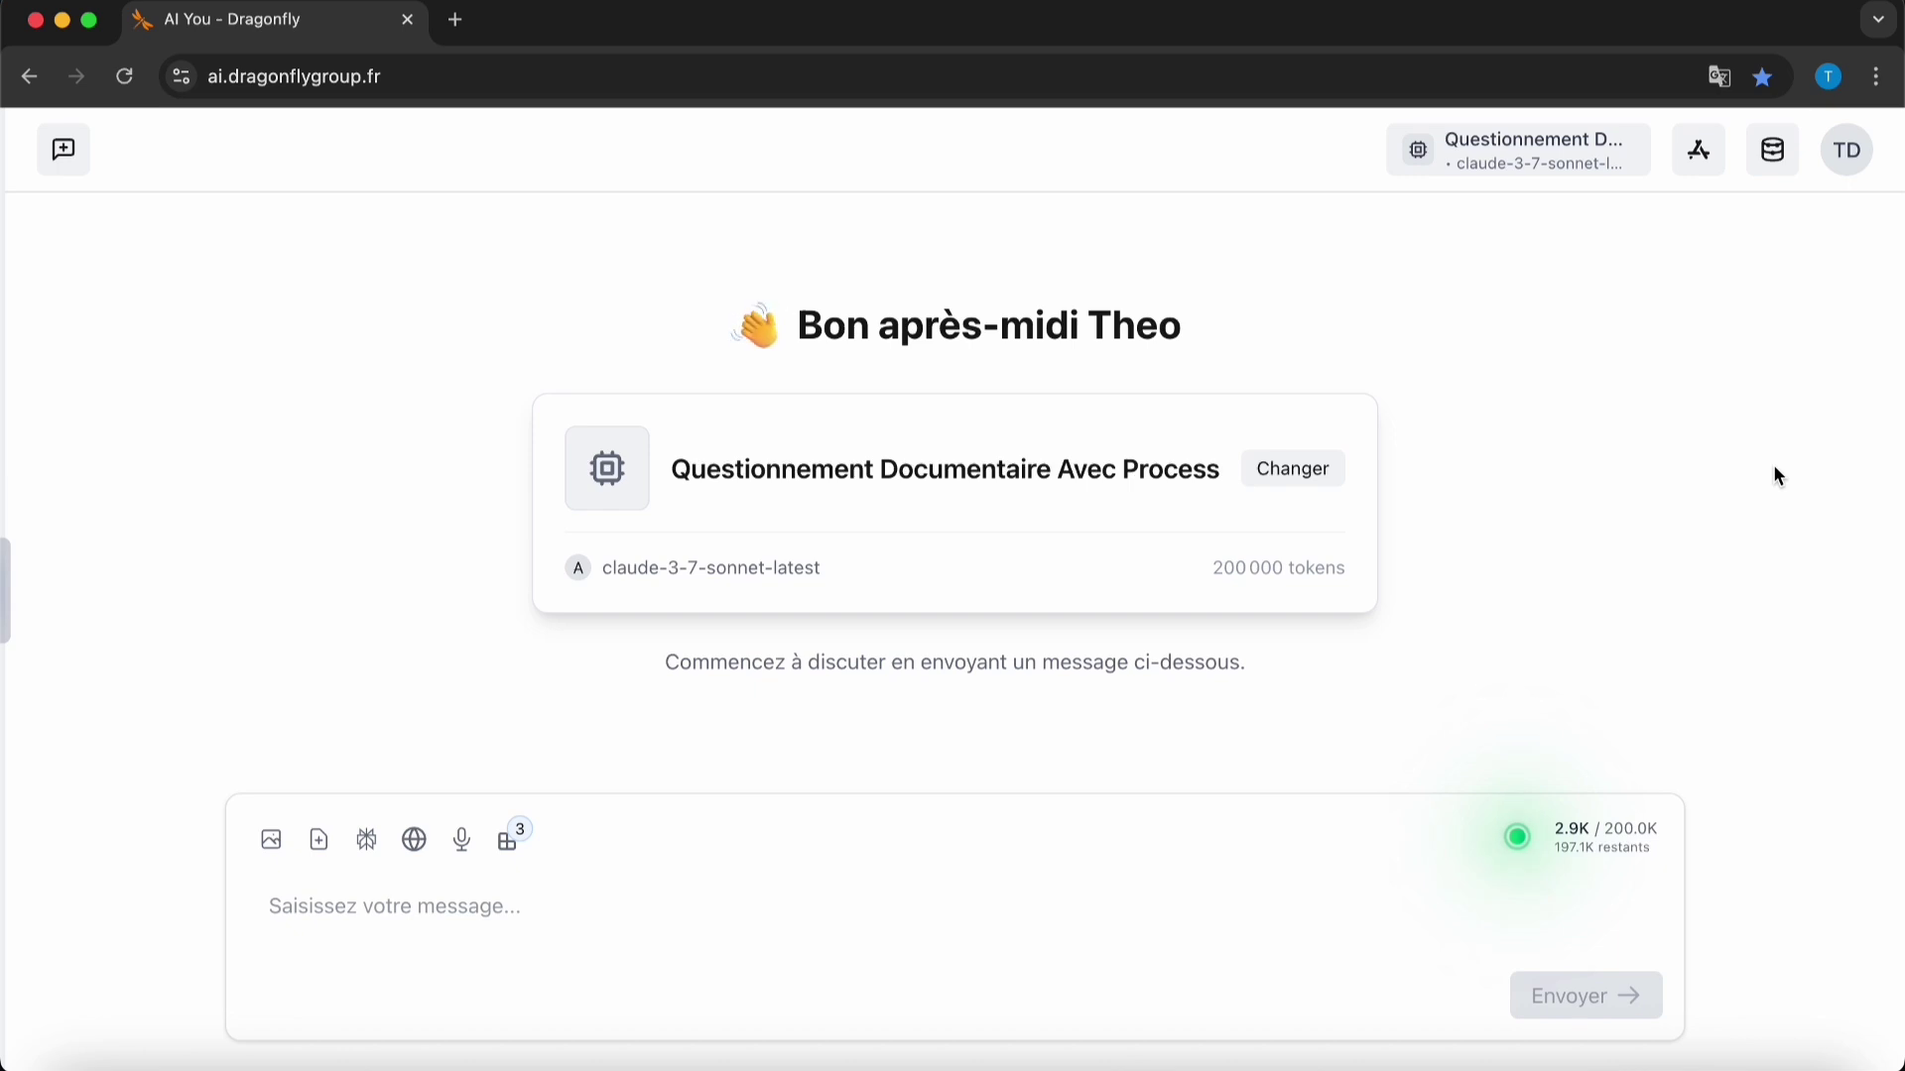
- Review the assistant's configuration, including its active tools and system prompt, and close the settings again
left_click(1529, 137)
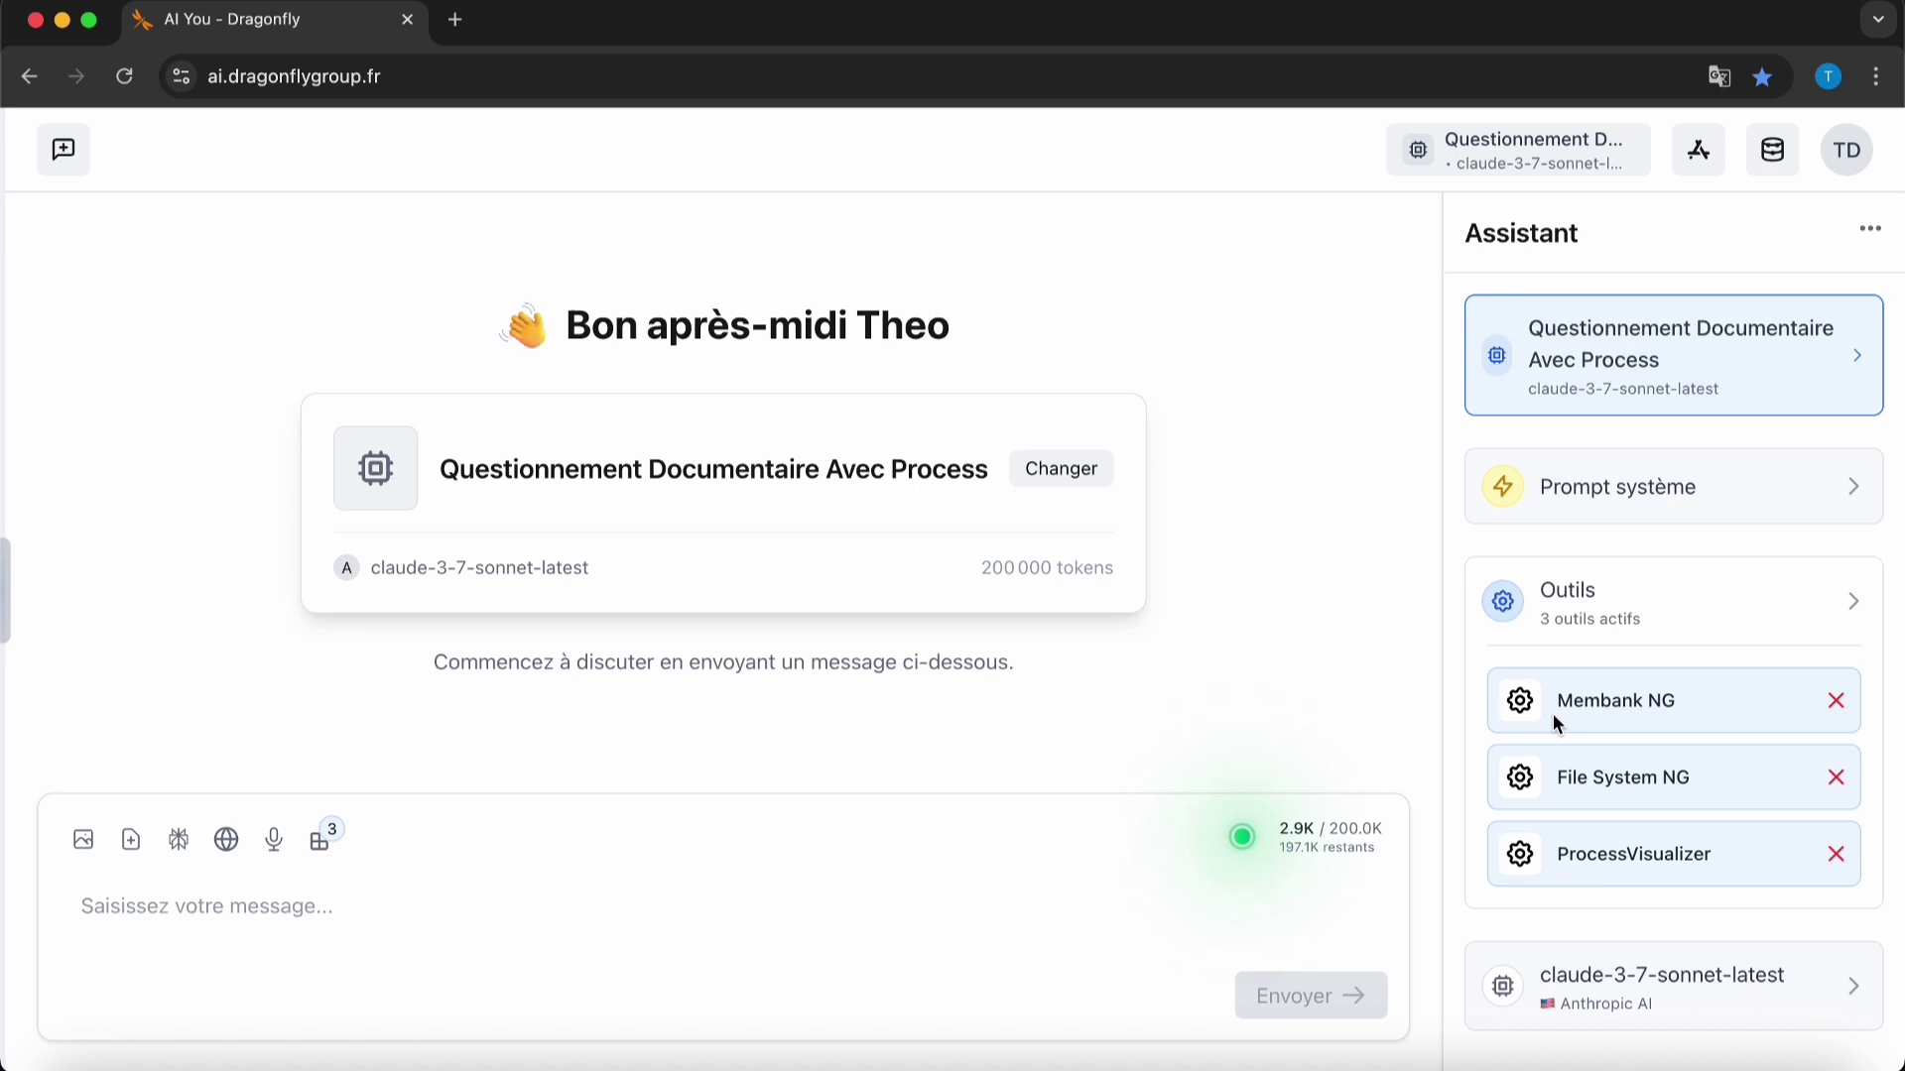
left_click(1635, 501)
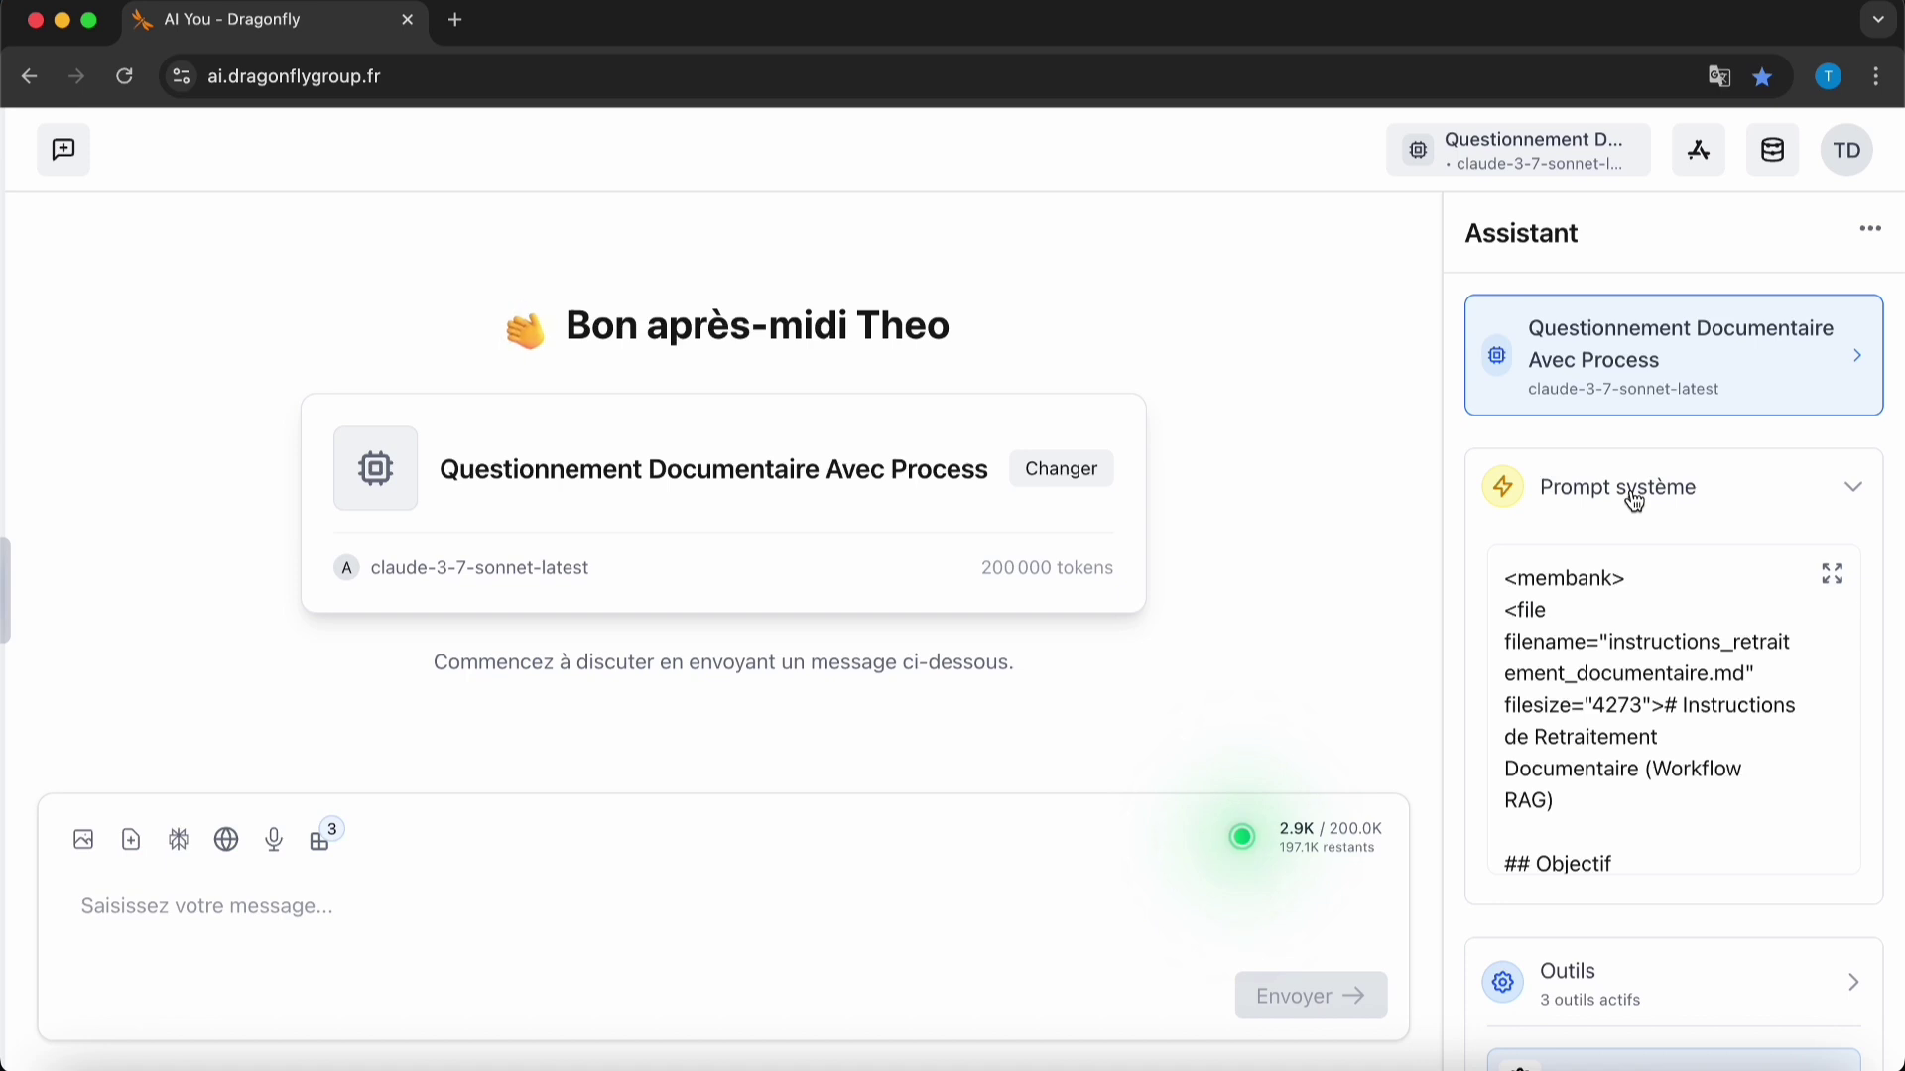
left_click(1635, 501)
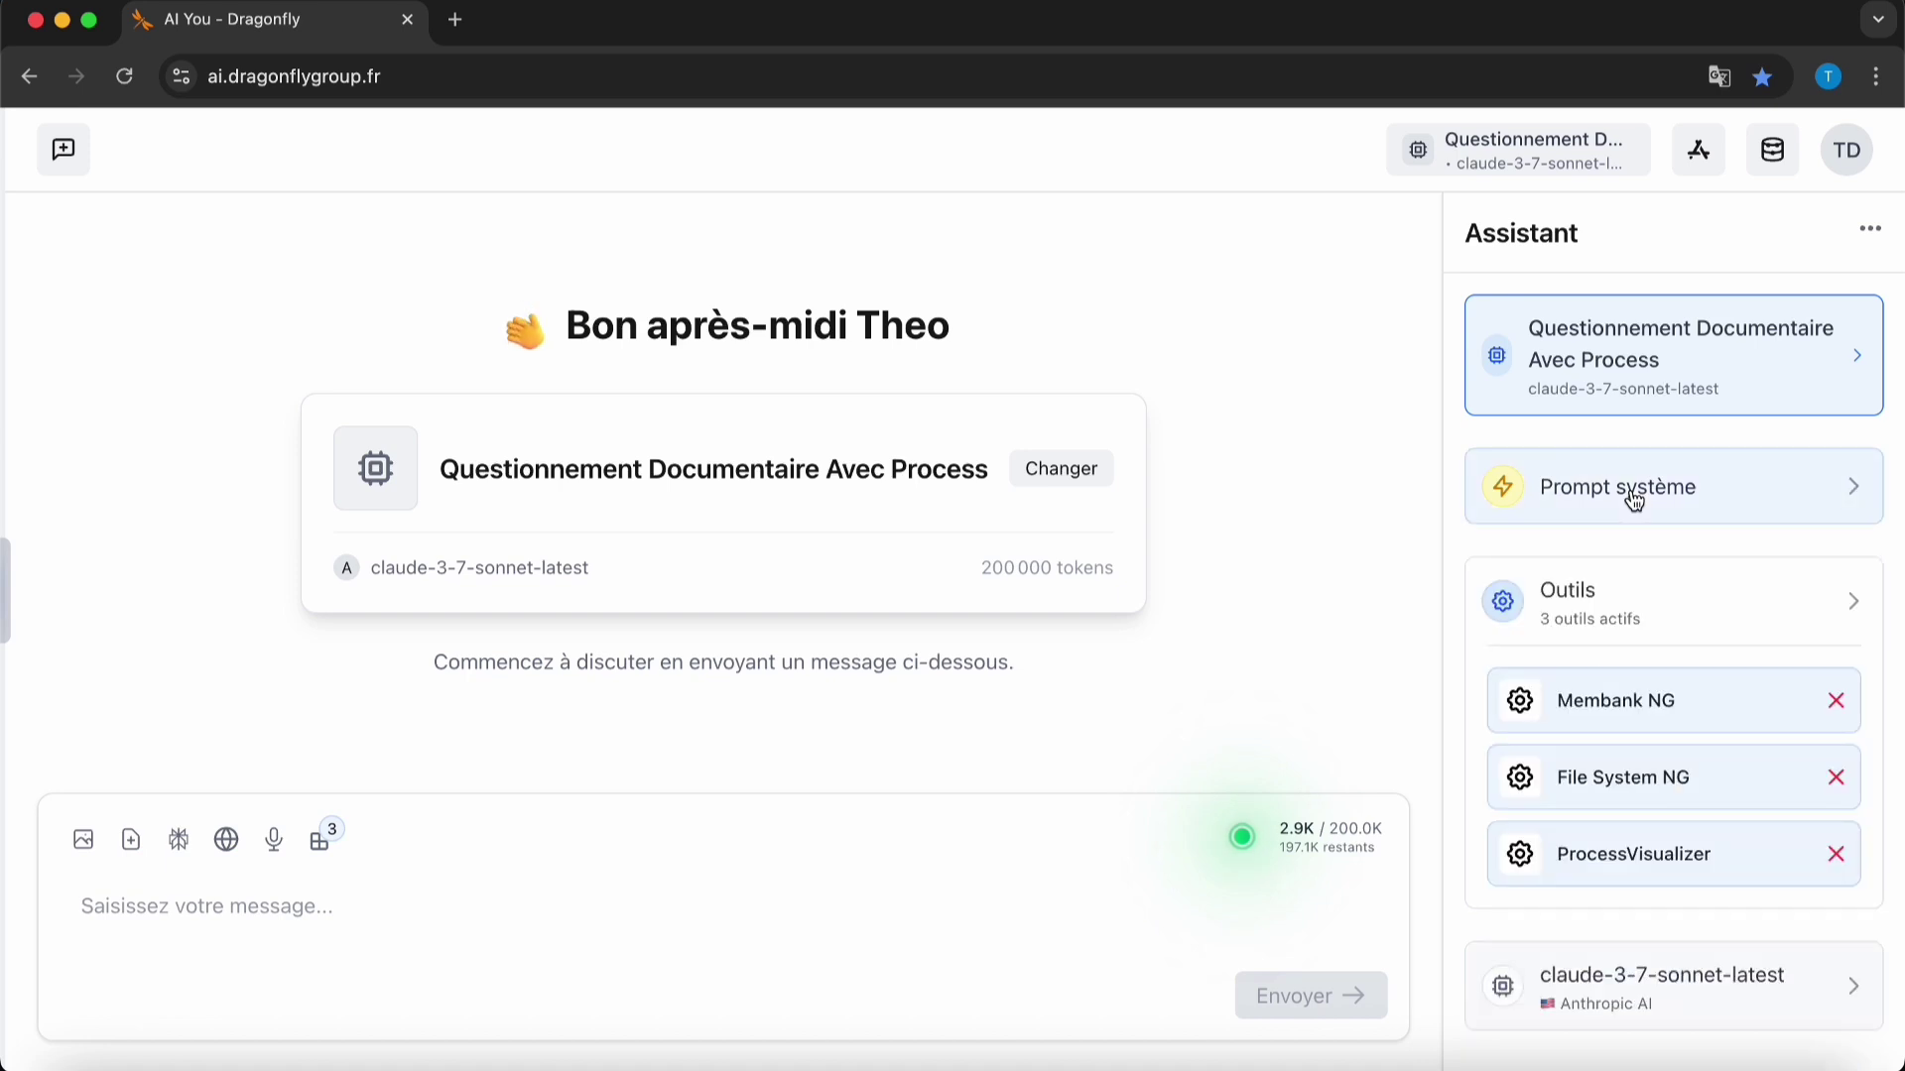
left_click(1596, 168)
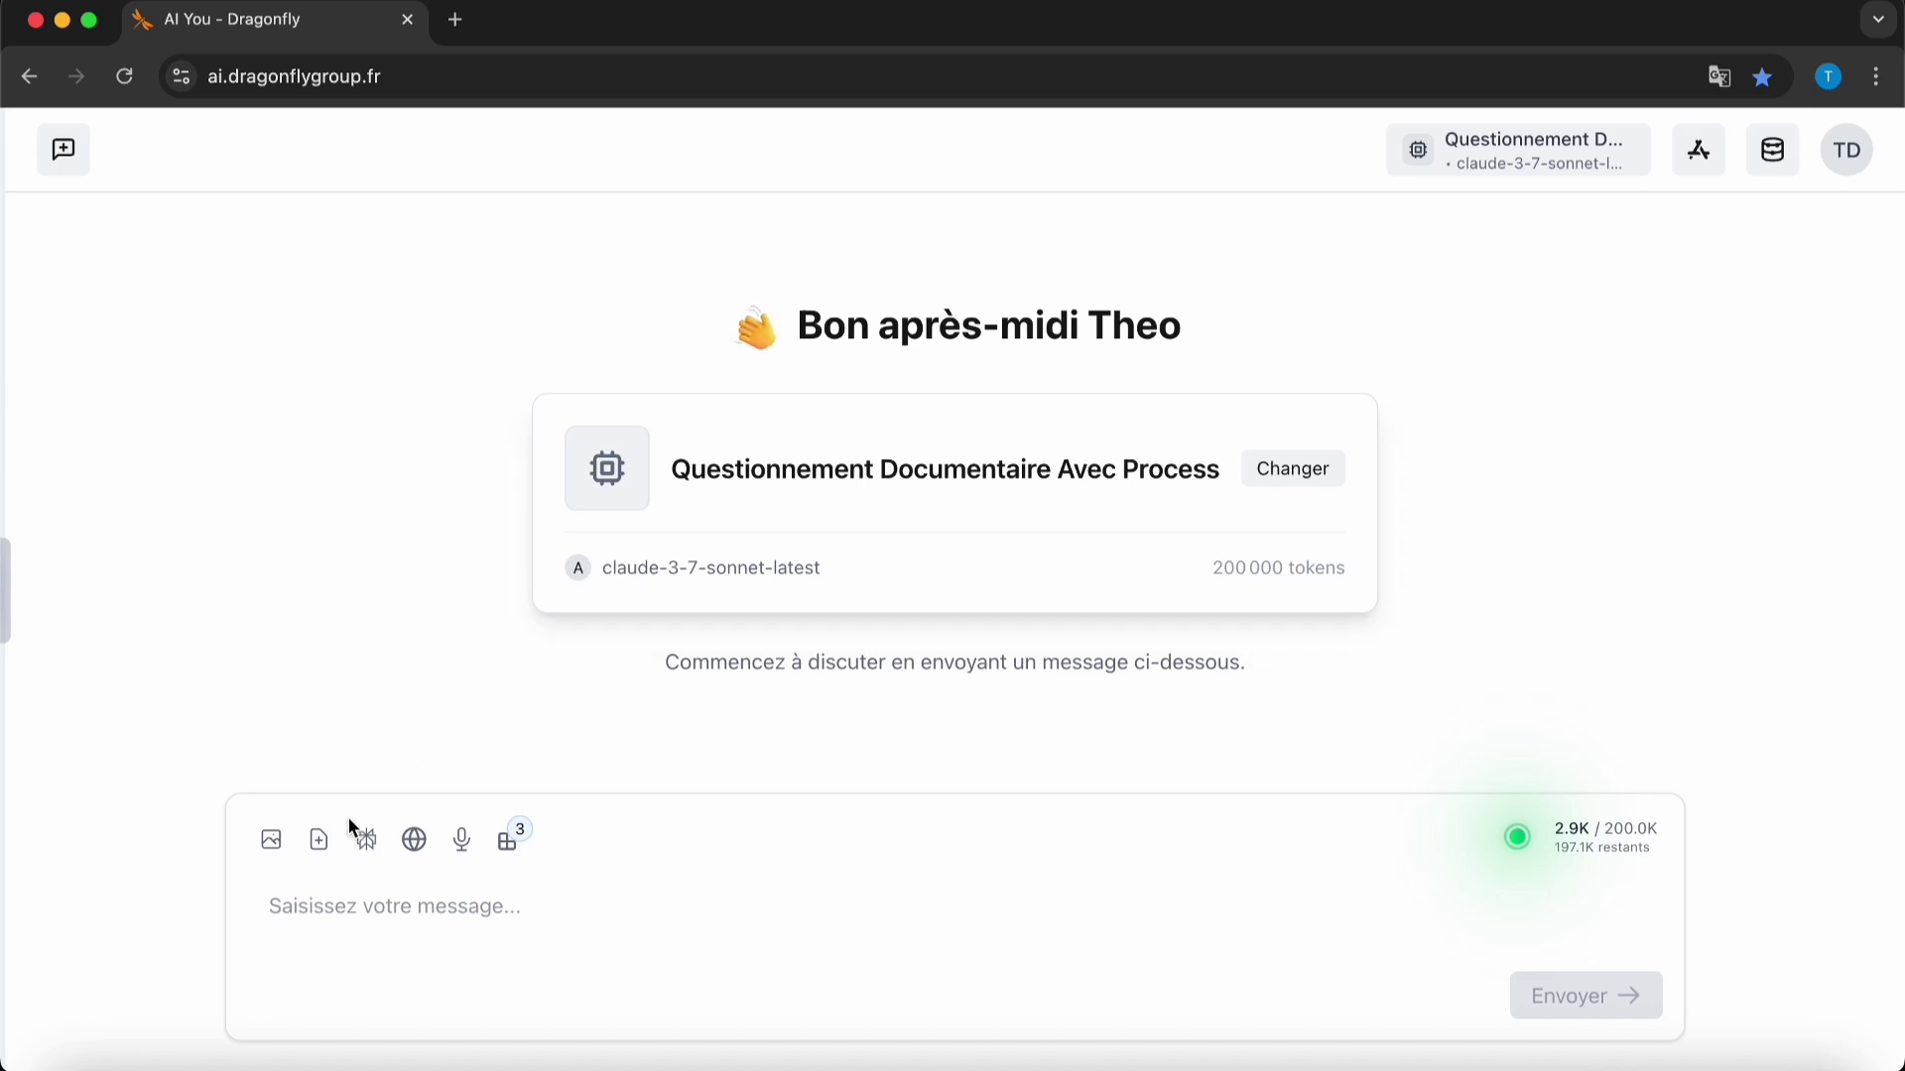
- Dictate and send a question beginning "Alors voilà, je viens d'arriver à Lyon", asking about the medical visit
left_click(466, 841)
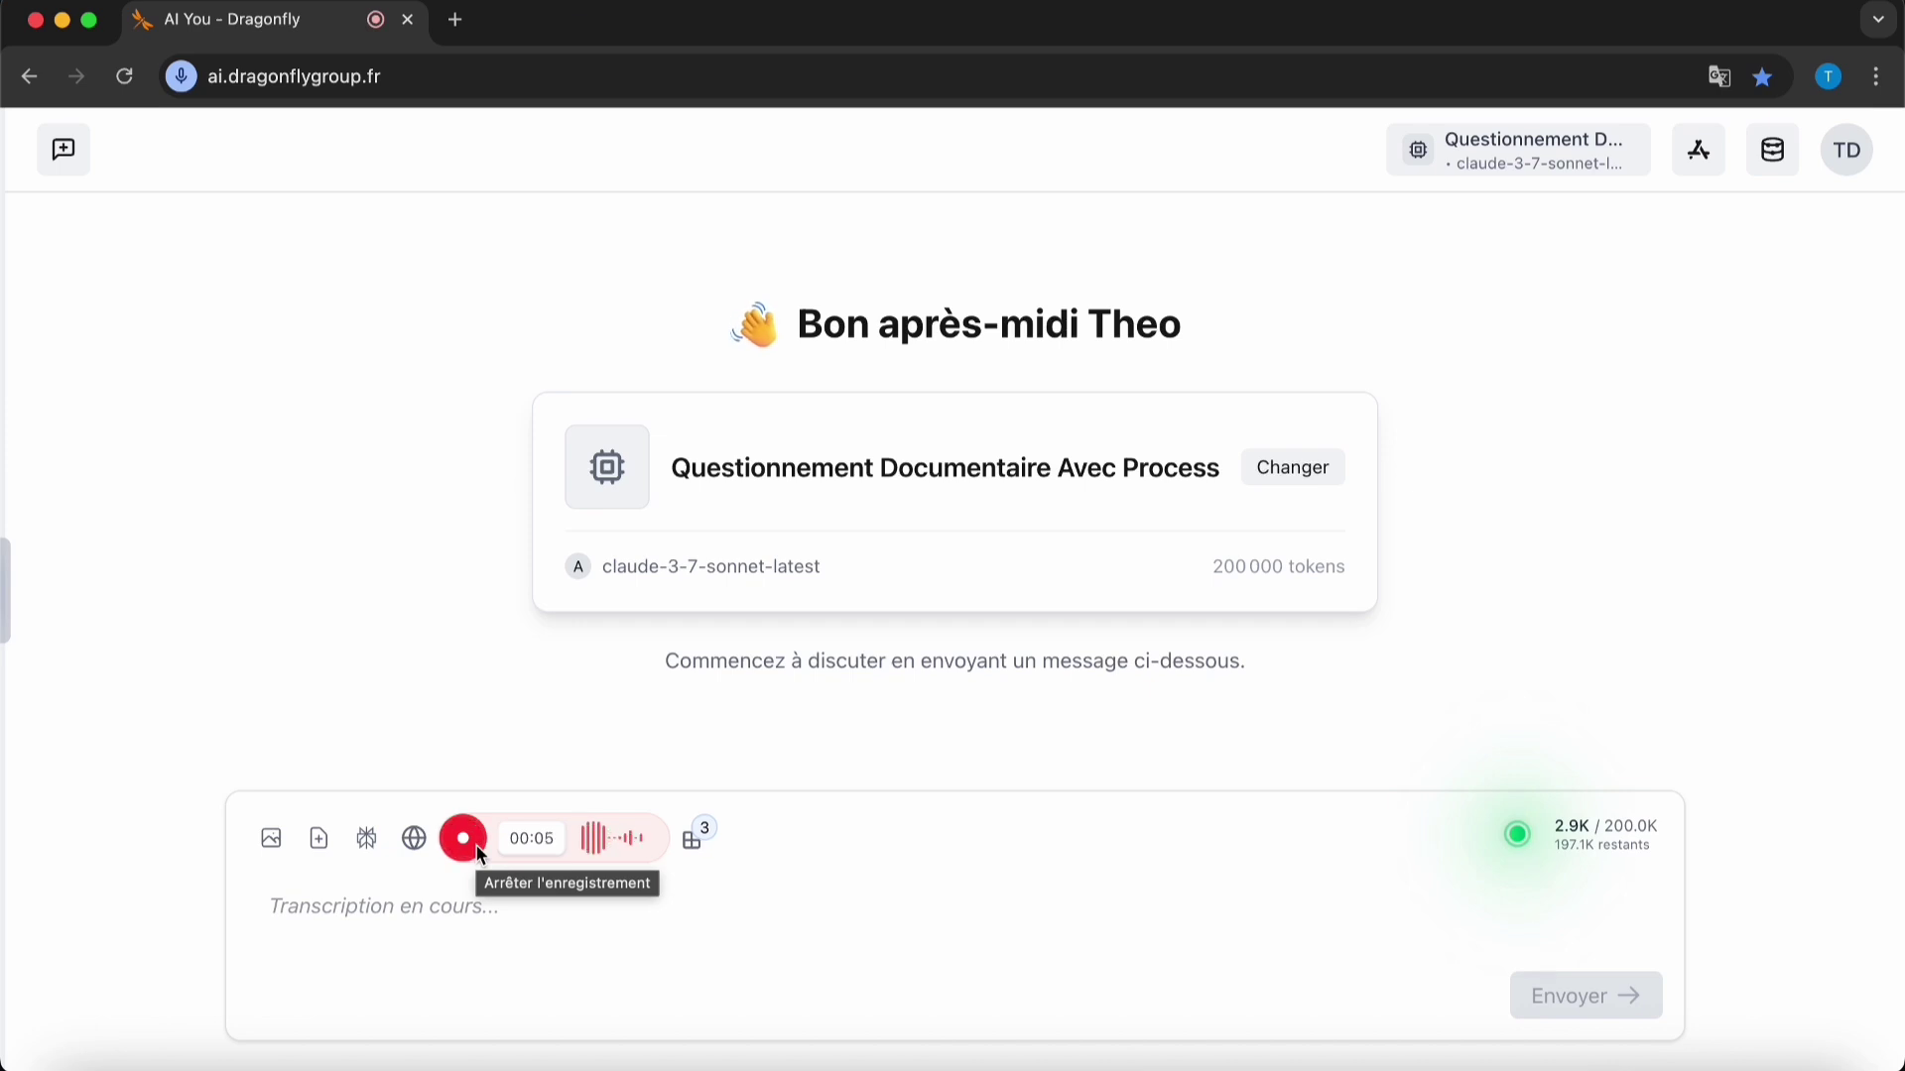
left_click(476, 846)
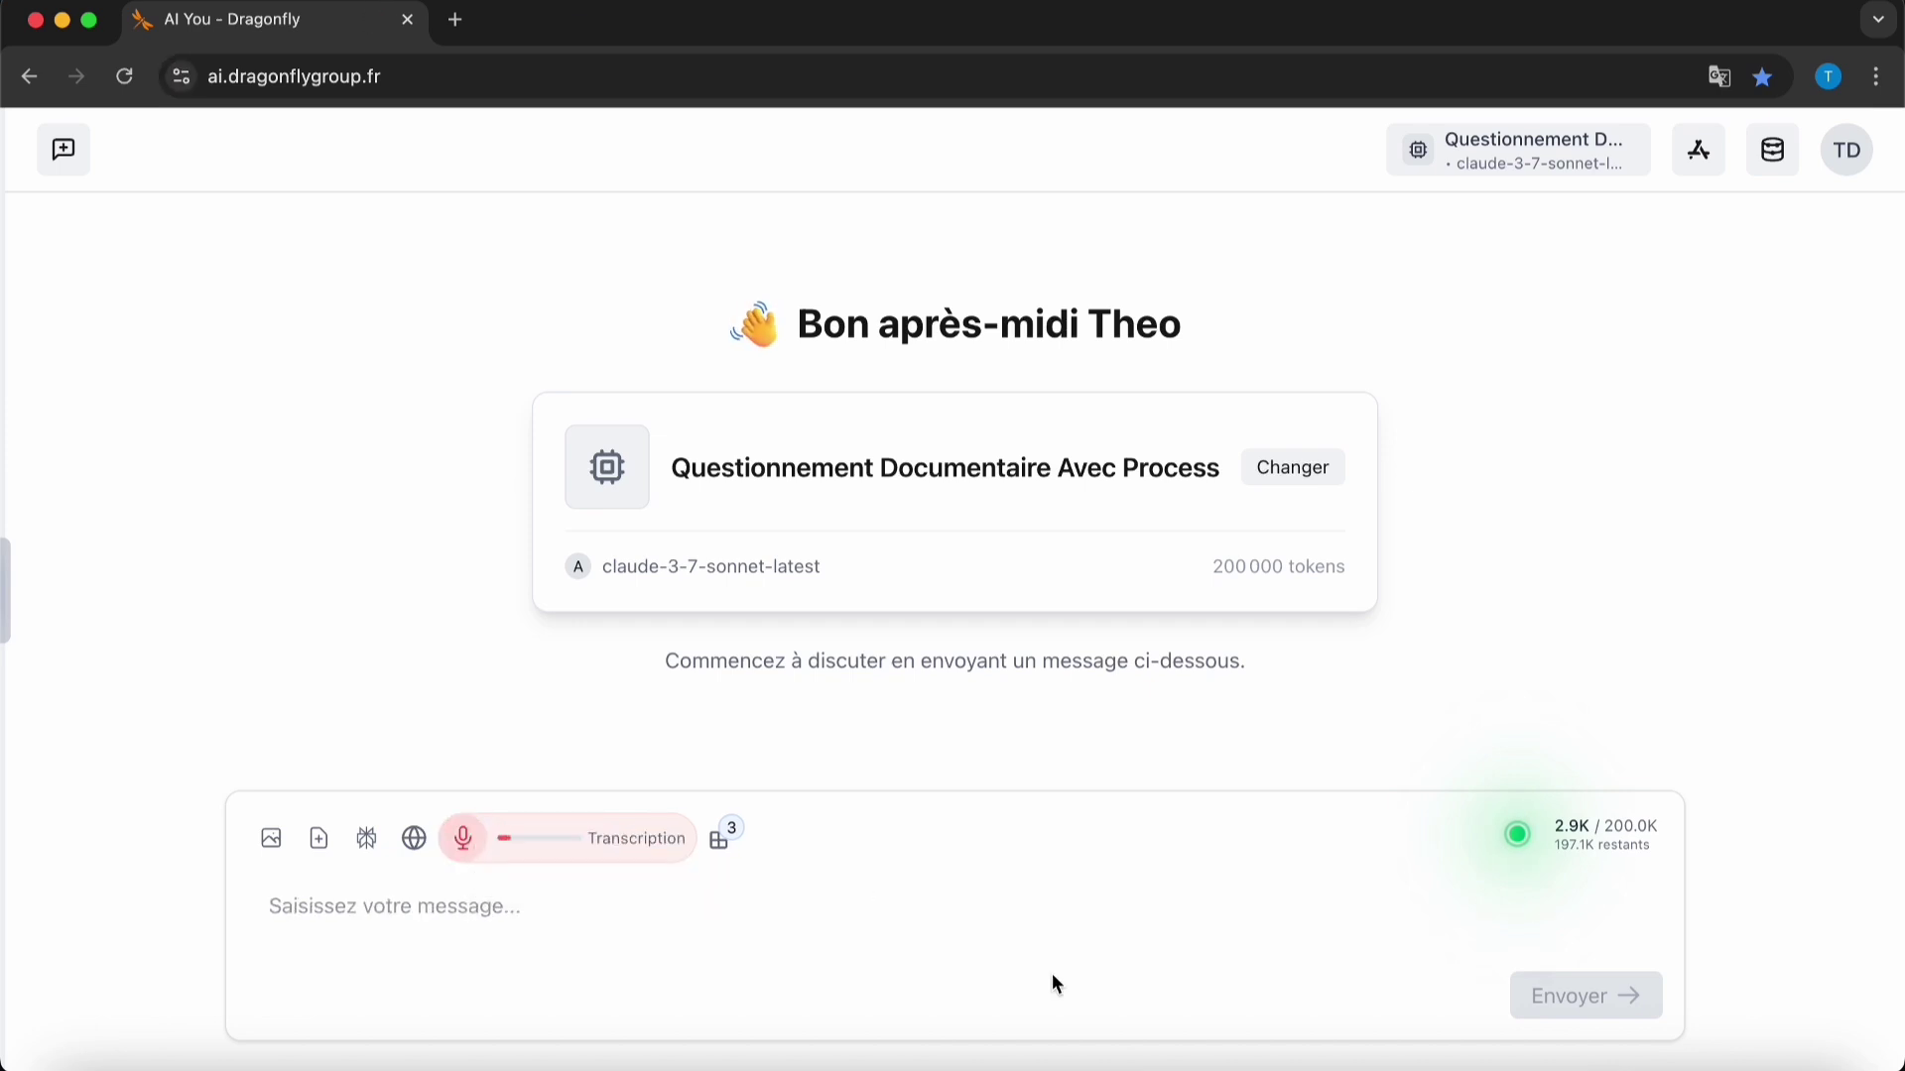
left_click(1576, 996)
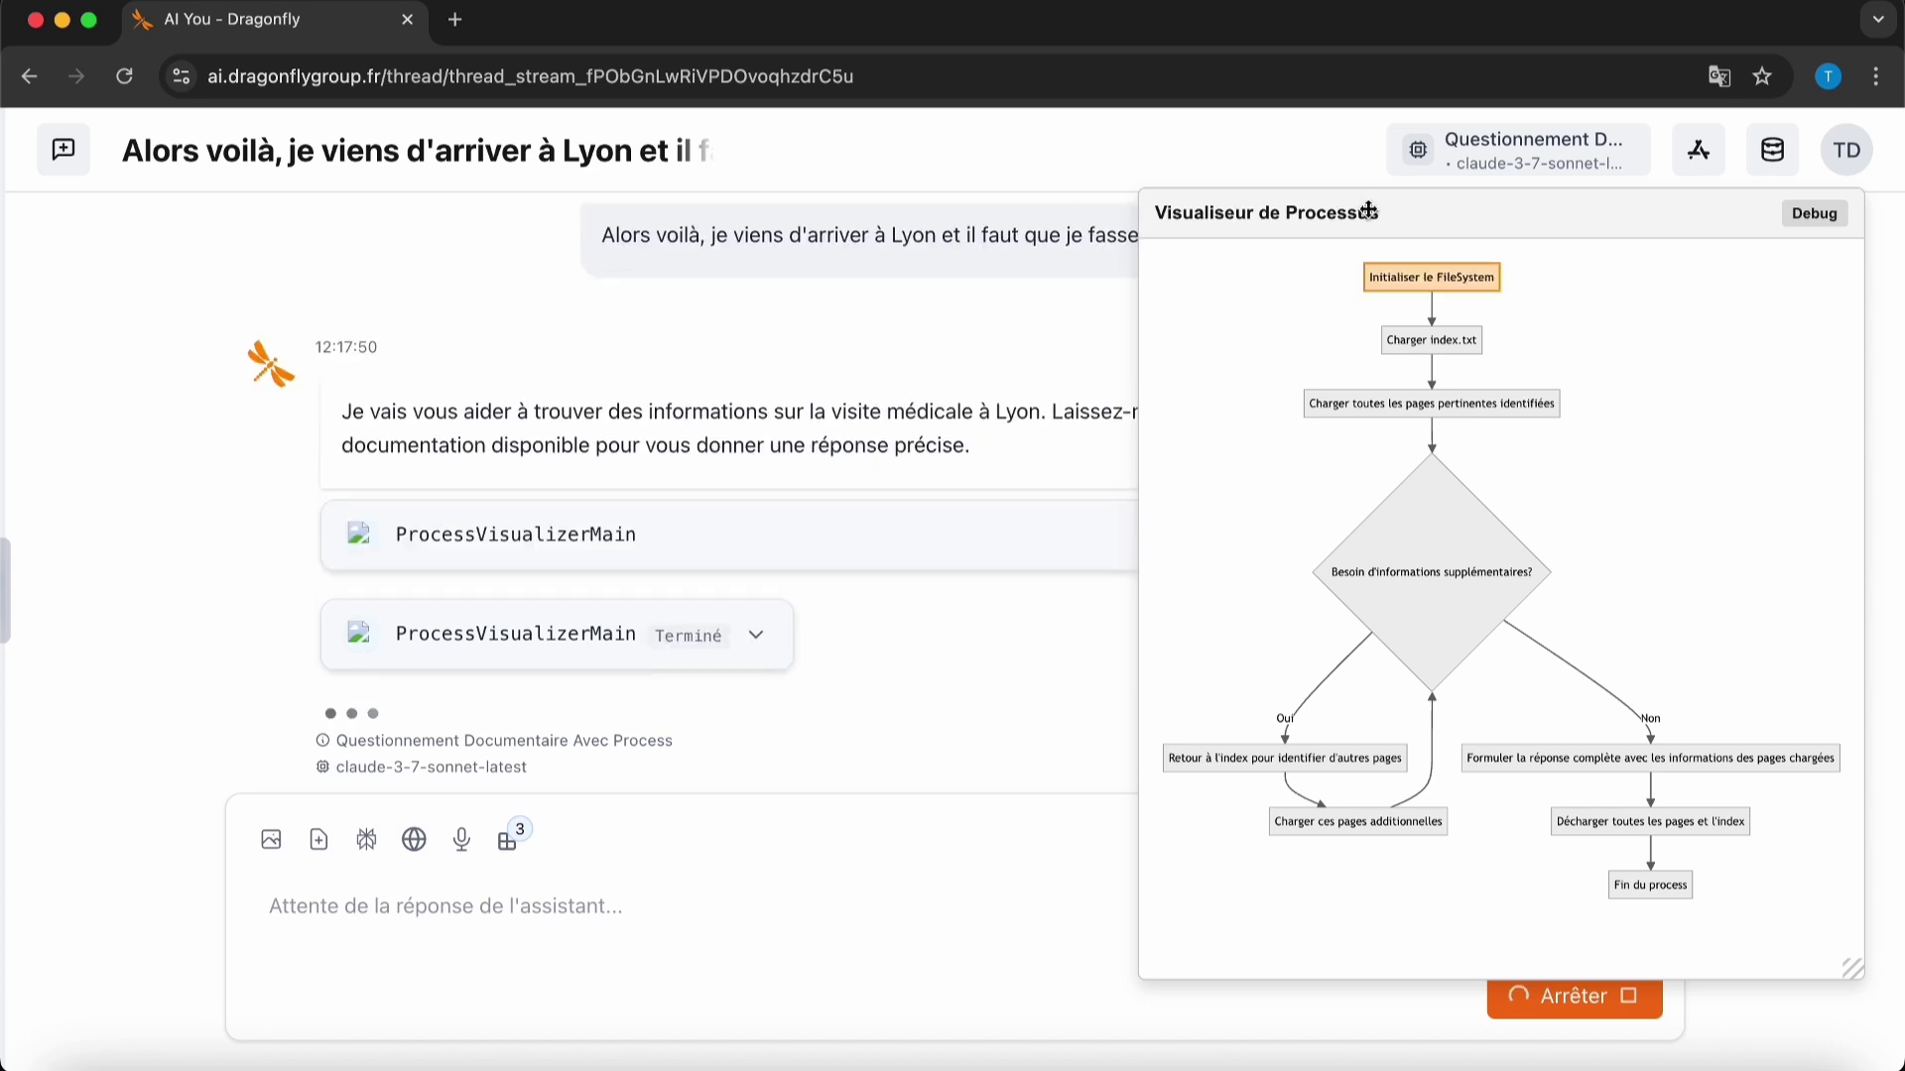
- Move the process visualizer aside and authorize the assistant to modify files in the Doc Live folder
left_click_drag(1369, 210, 264, 161)
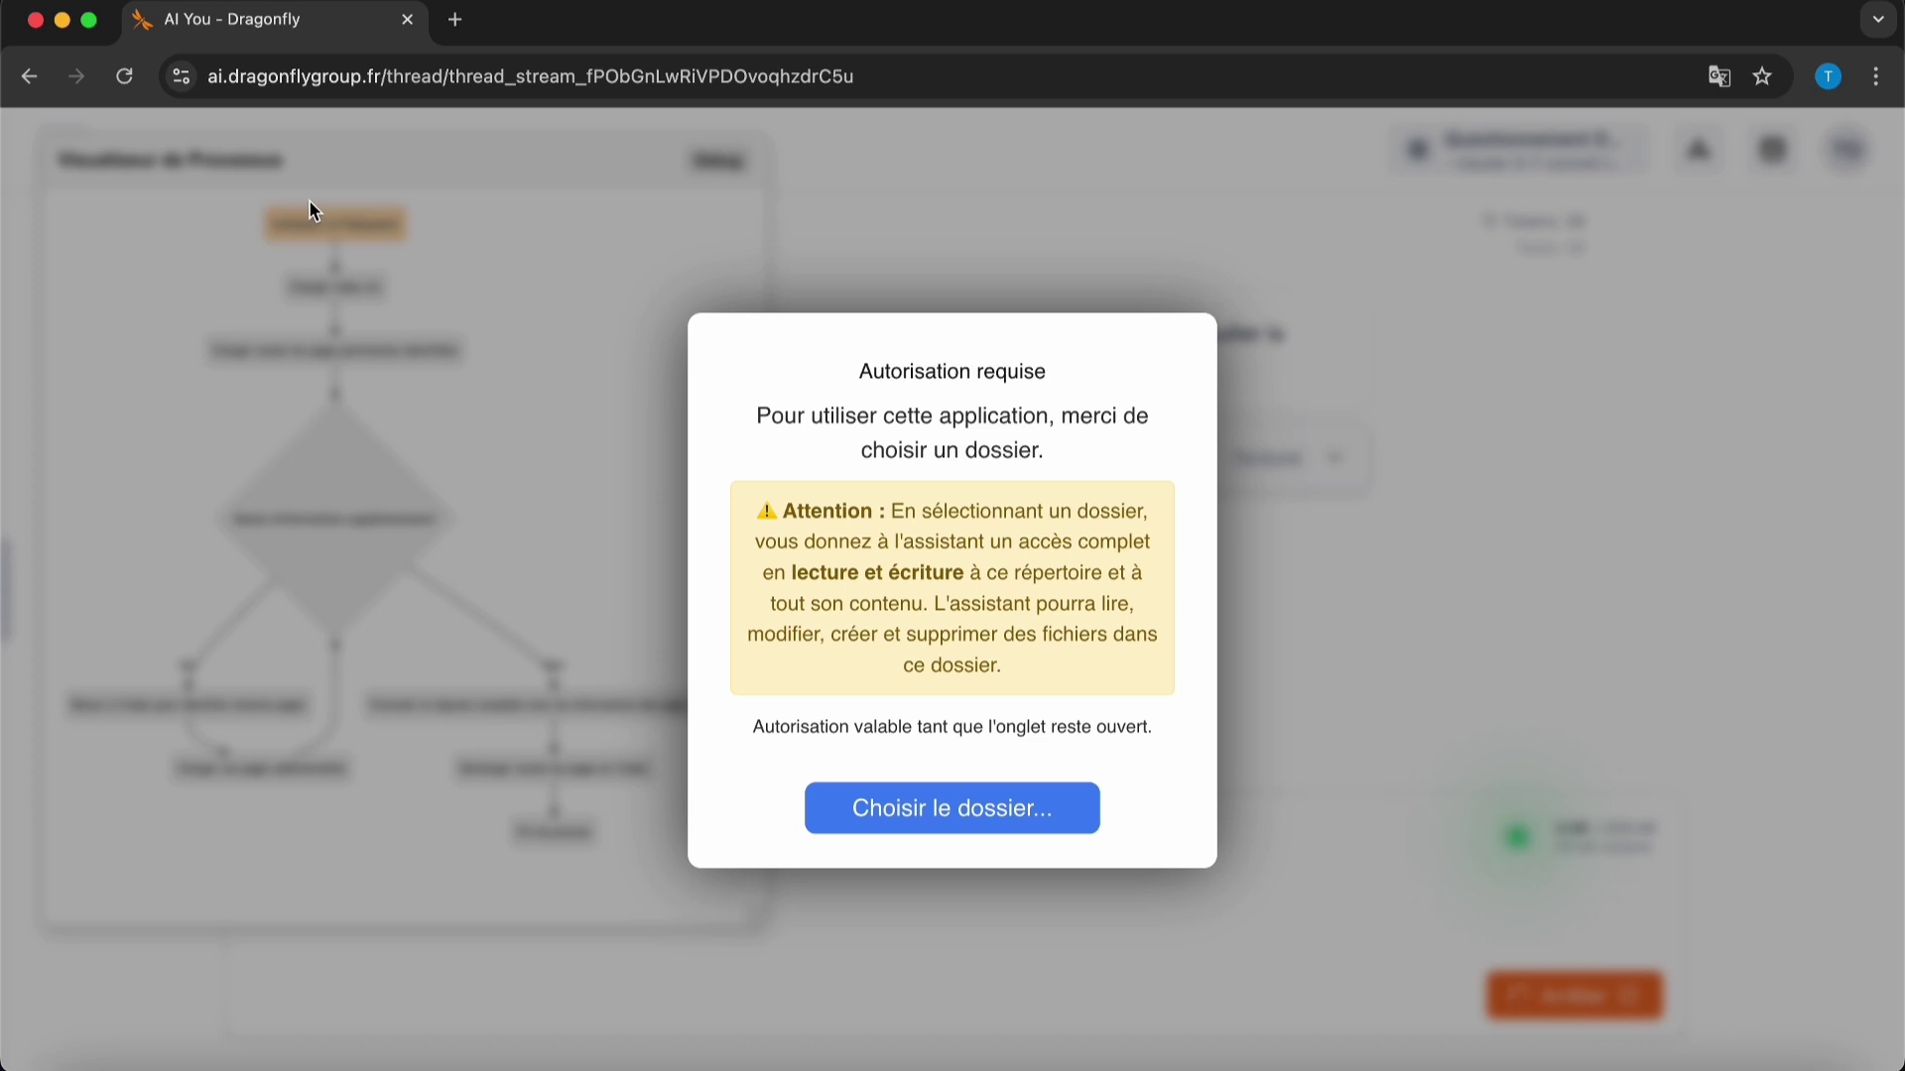
left_click(848, 815)
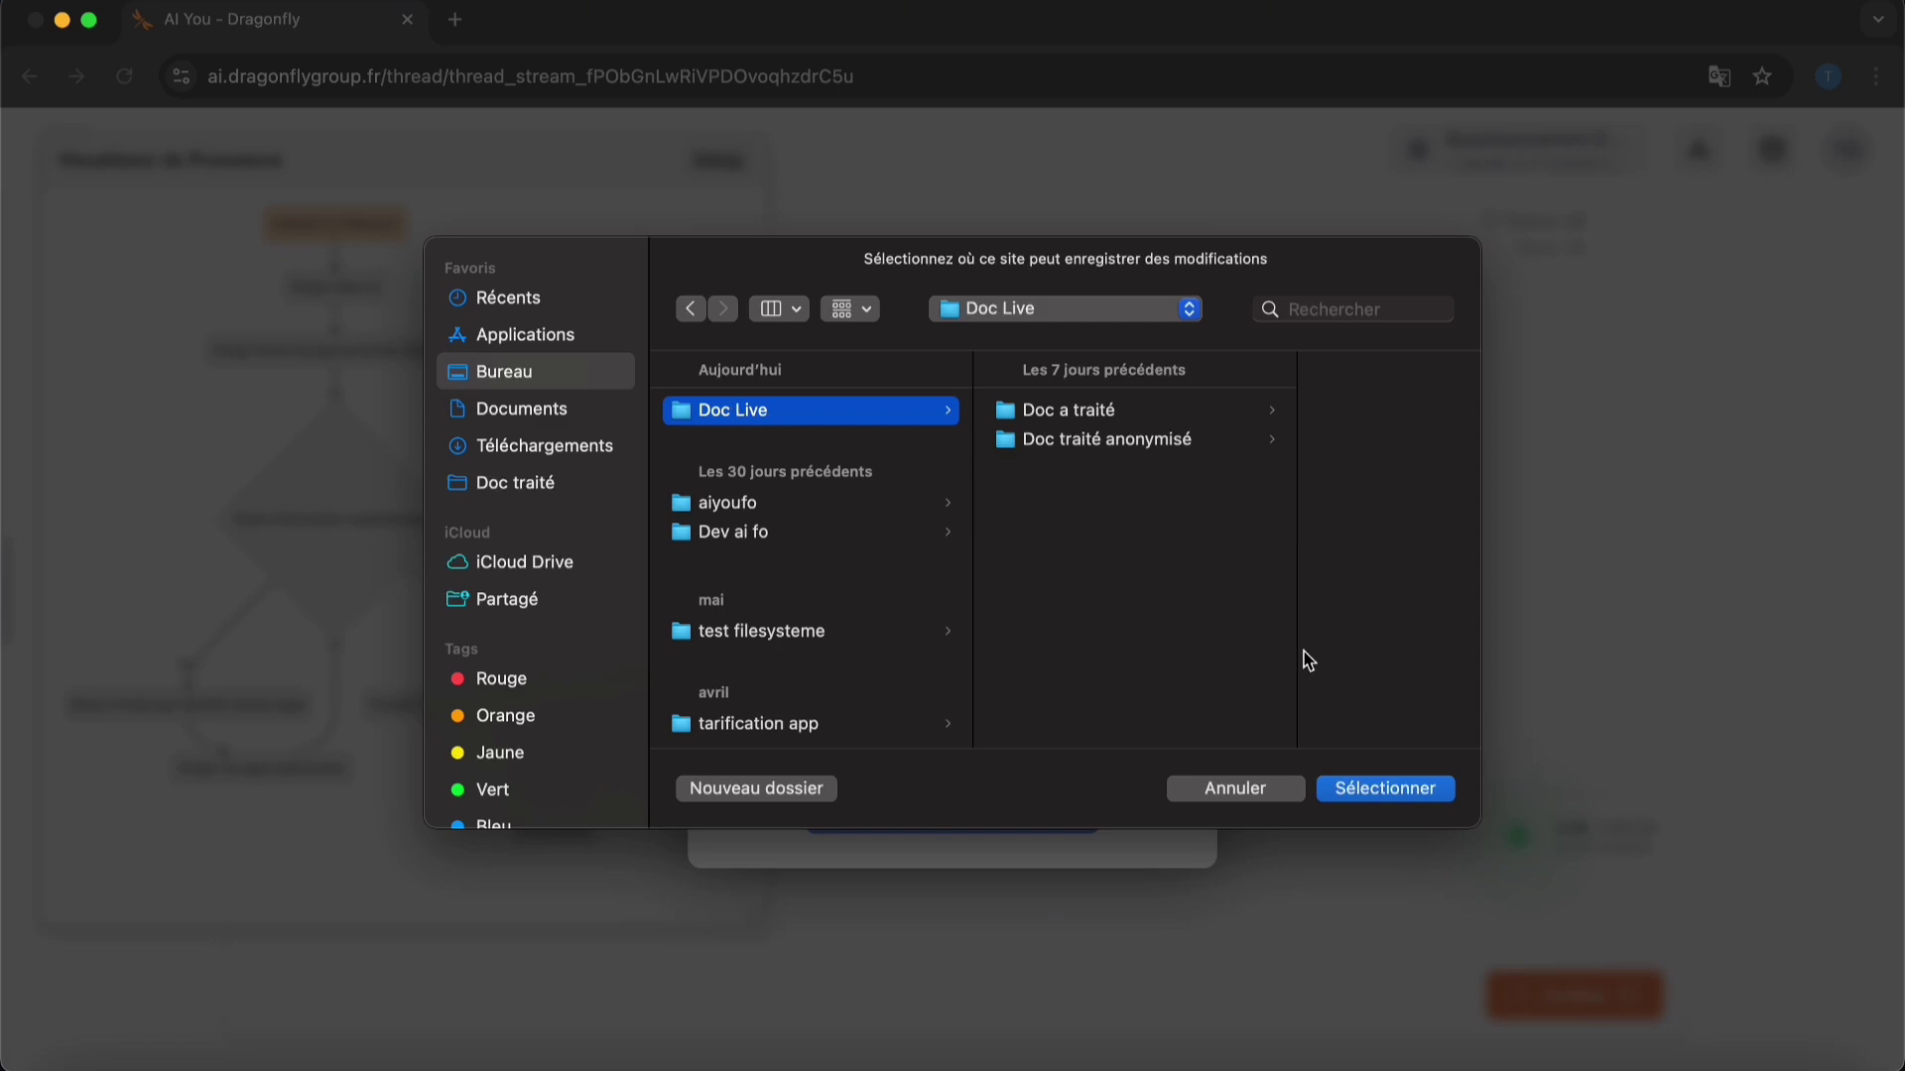
left_click(1422, 788)
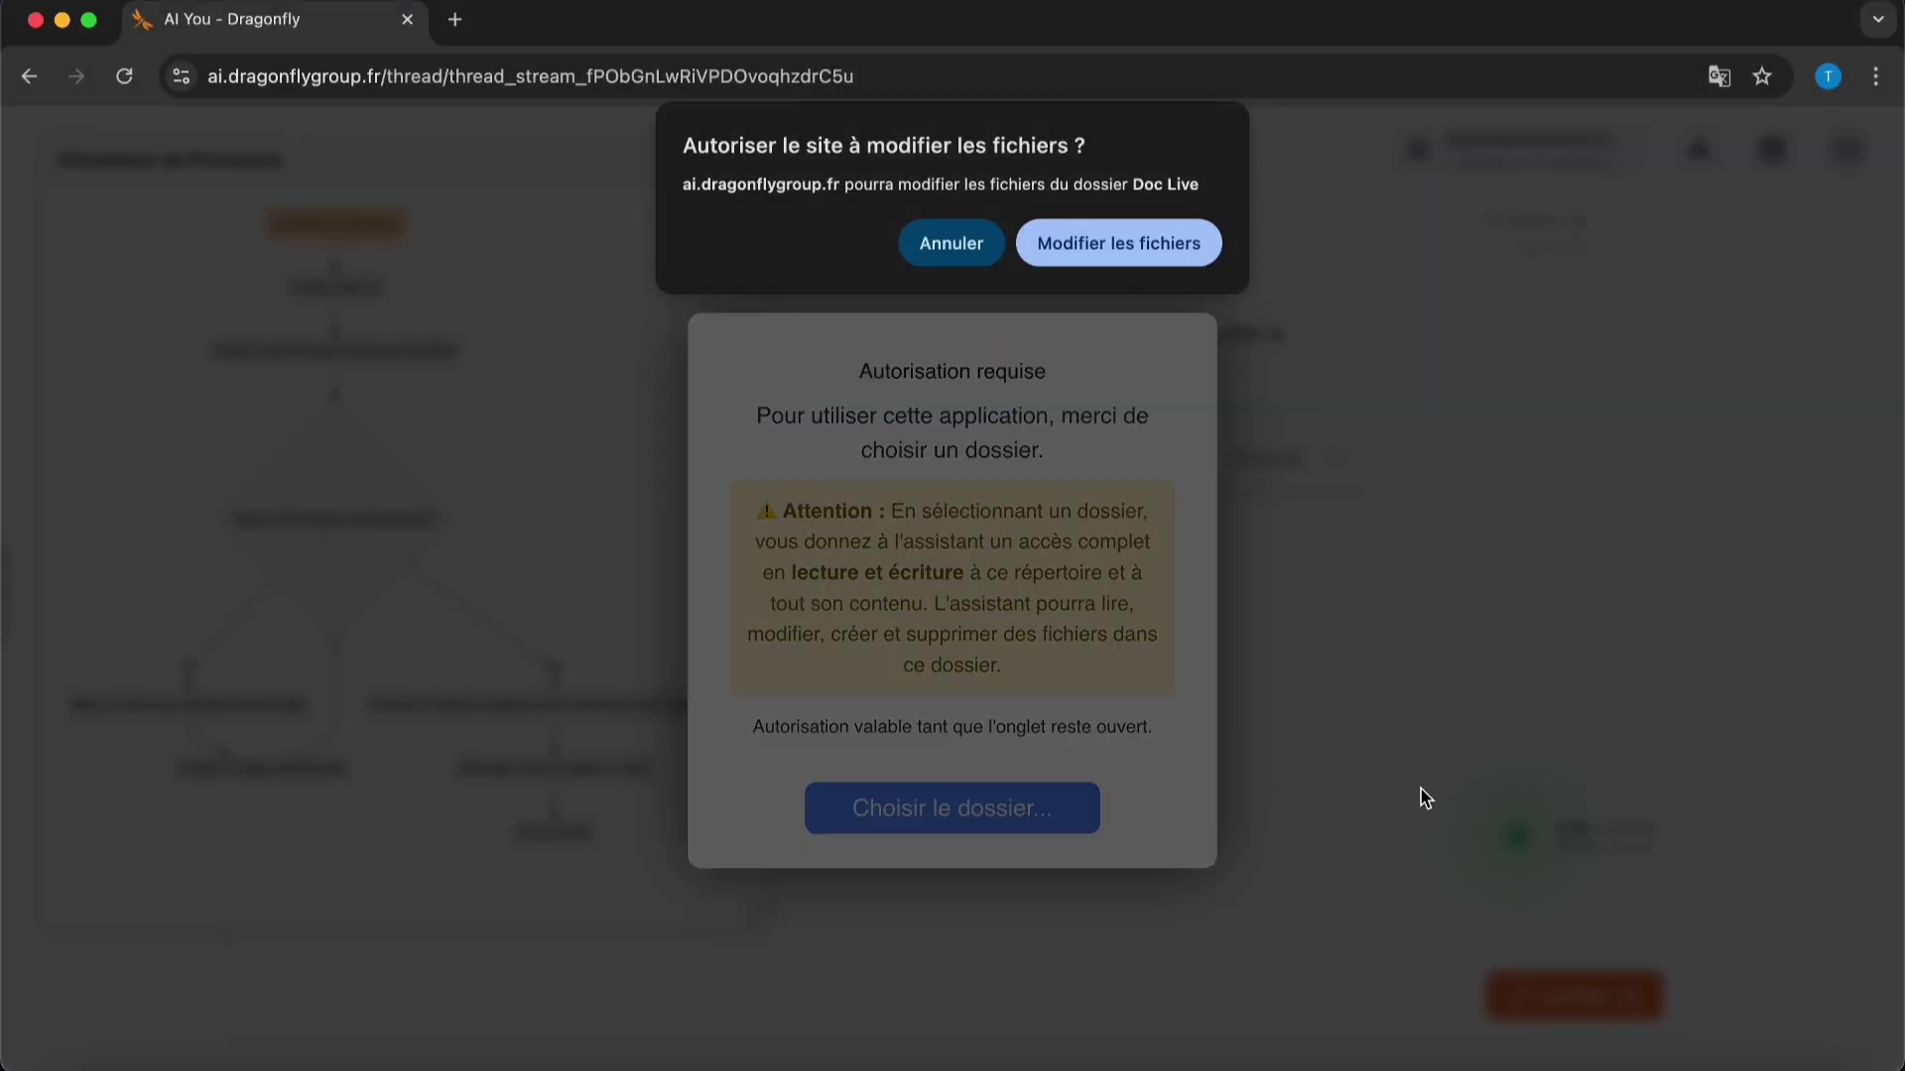
left_click(1131, 243)
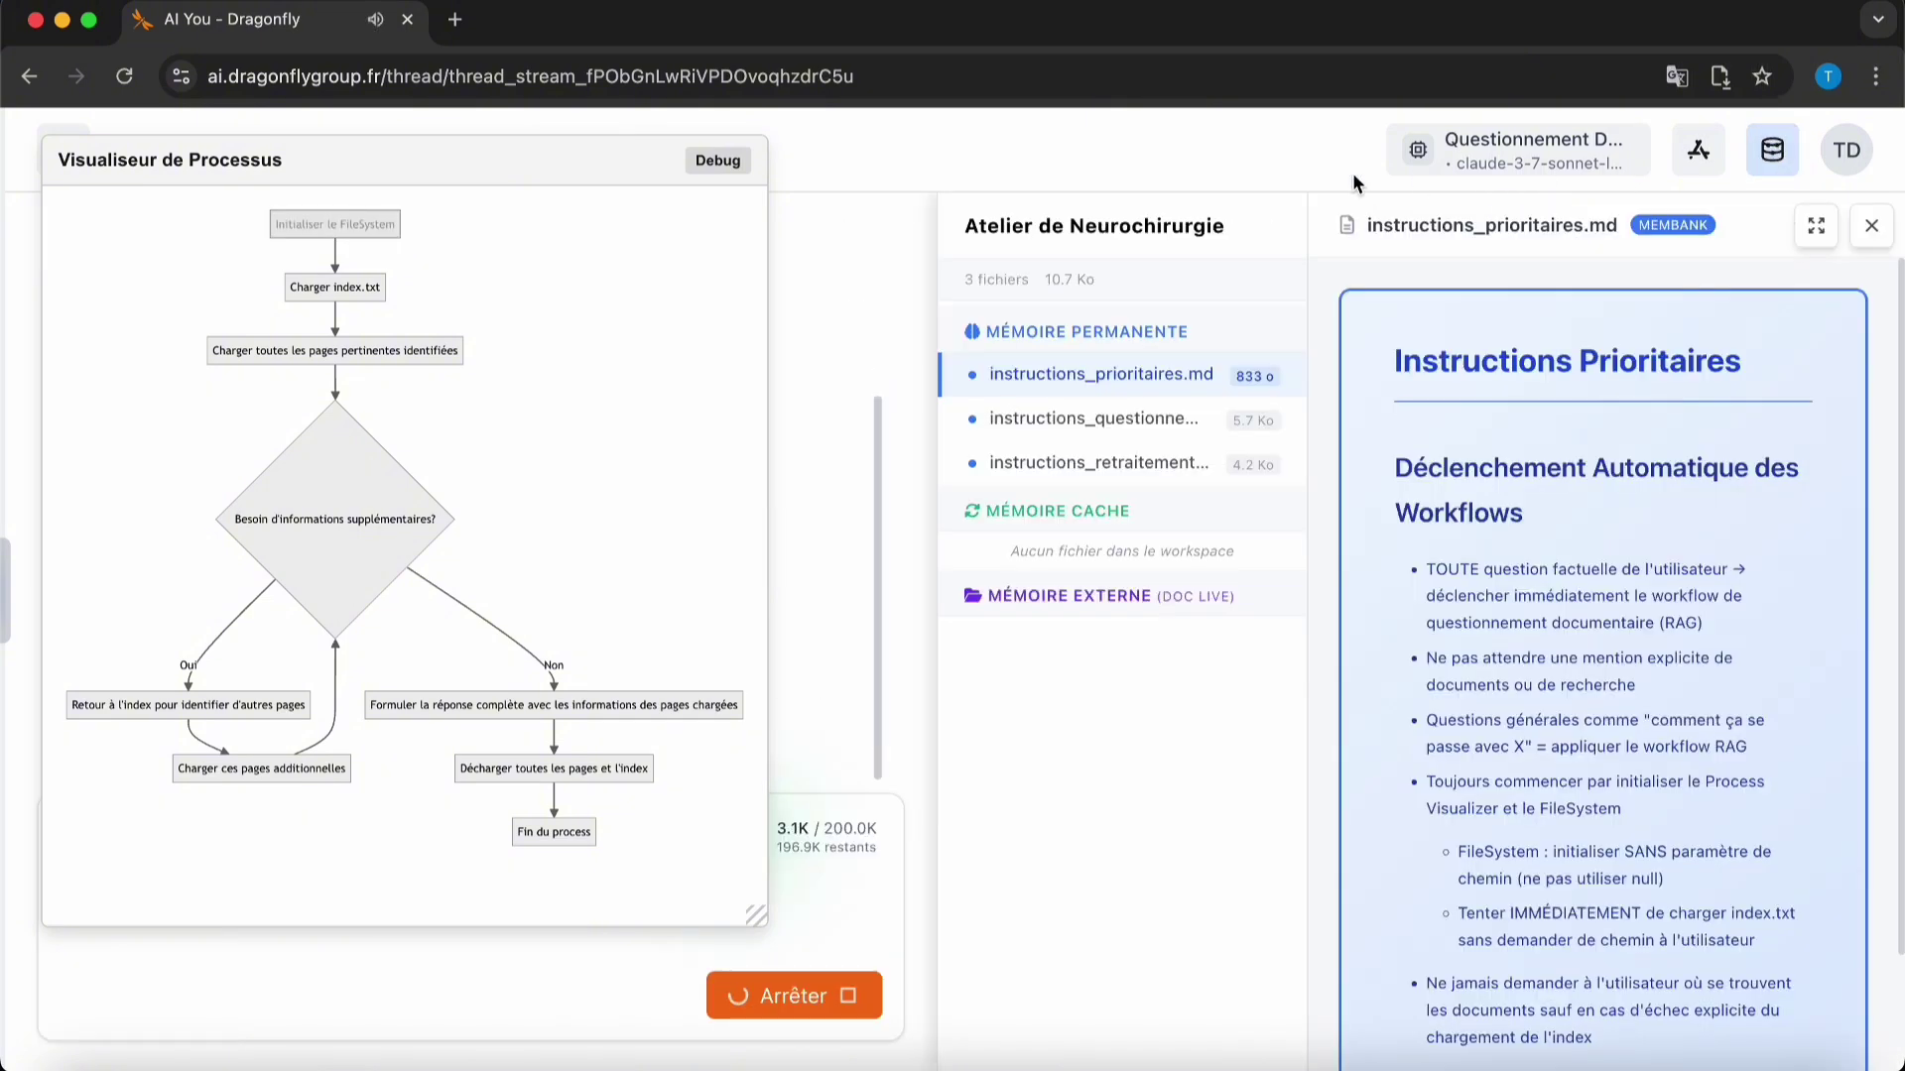
- Reposition the process visualizer window and enlarge it so the workflow diagram covers the whole chat area
left_click_drag(608, 158, 567, 133)
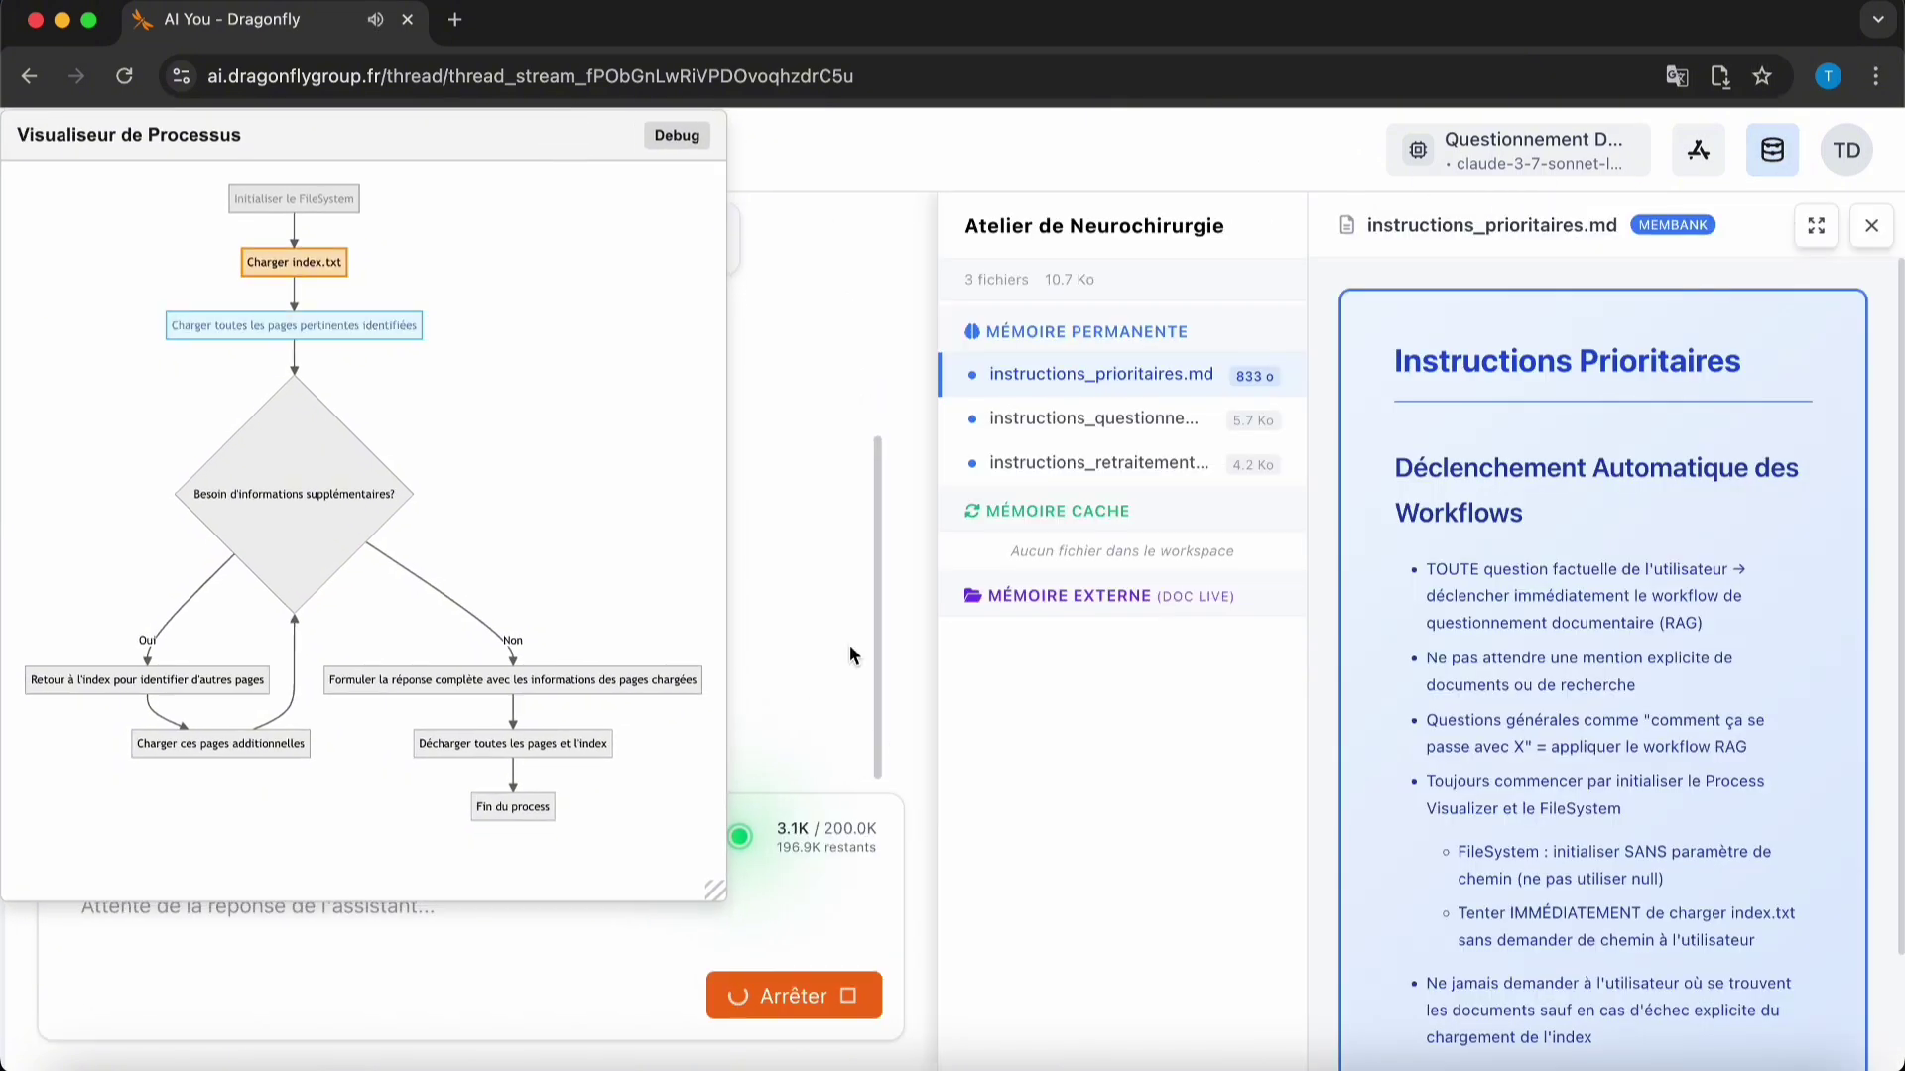
left_click_drag(723, 880, 920, 1039)
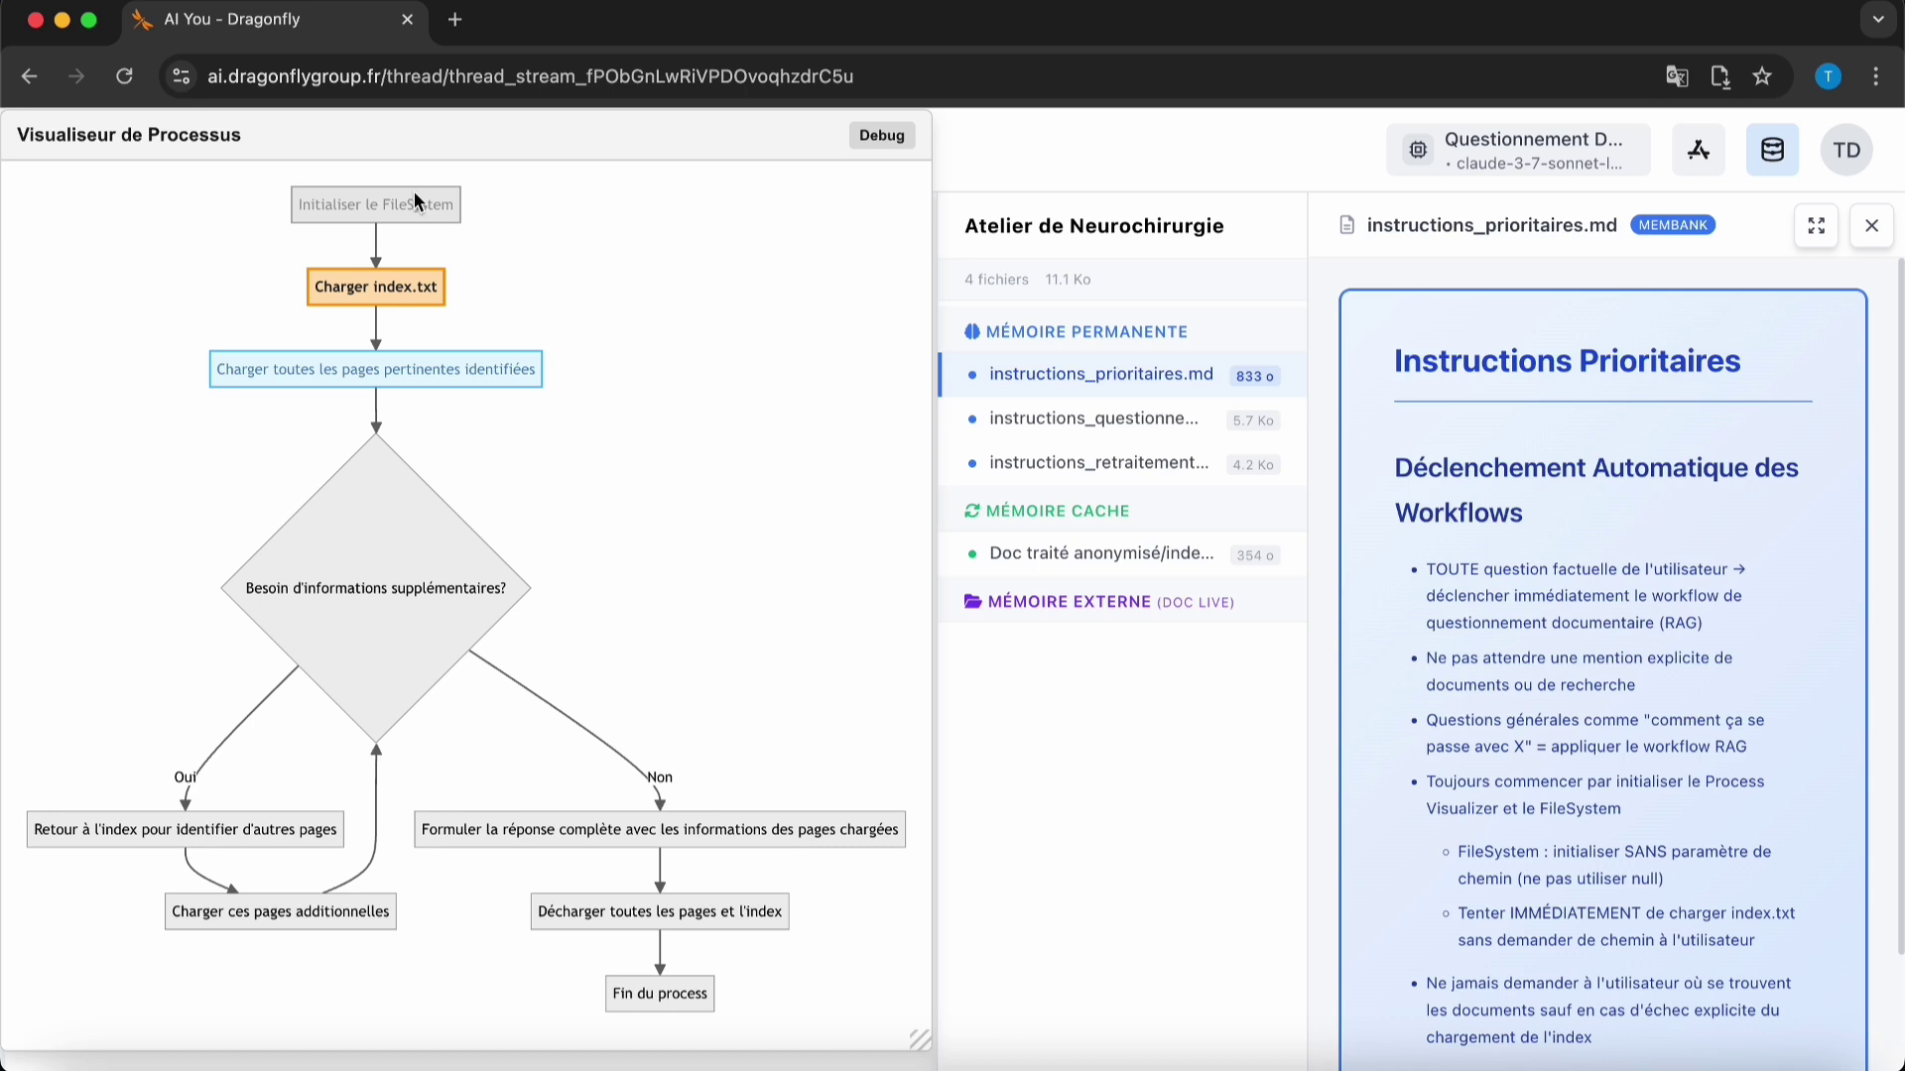
- Inspect the cached index.txt of Doc traité anonymisé and open the permanent memory file instructions_questionnement_documentaire.md
left_click(1101, 561)
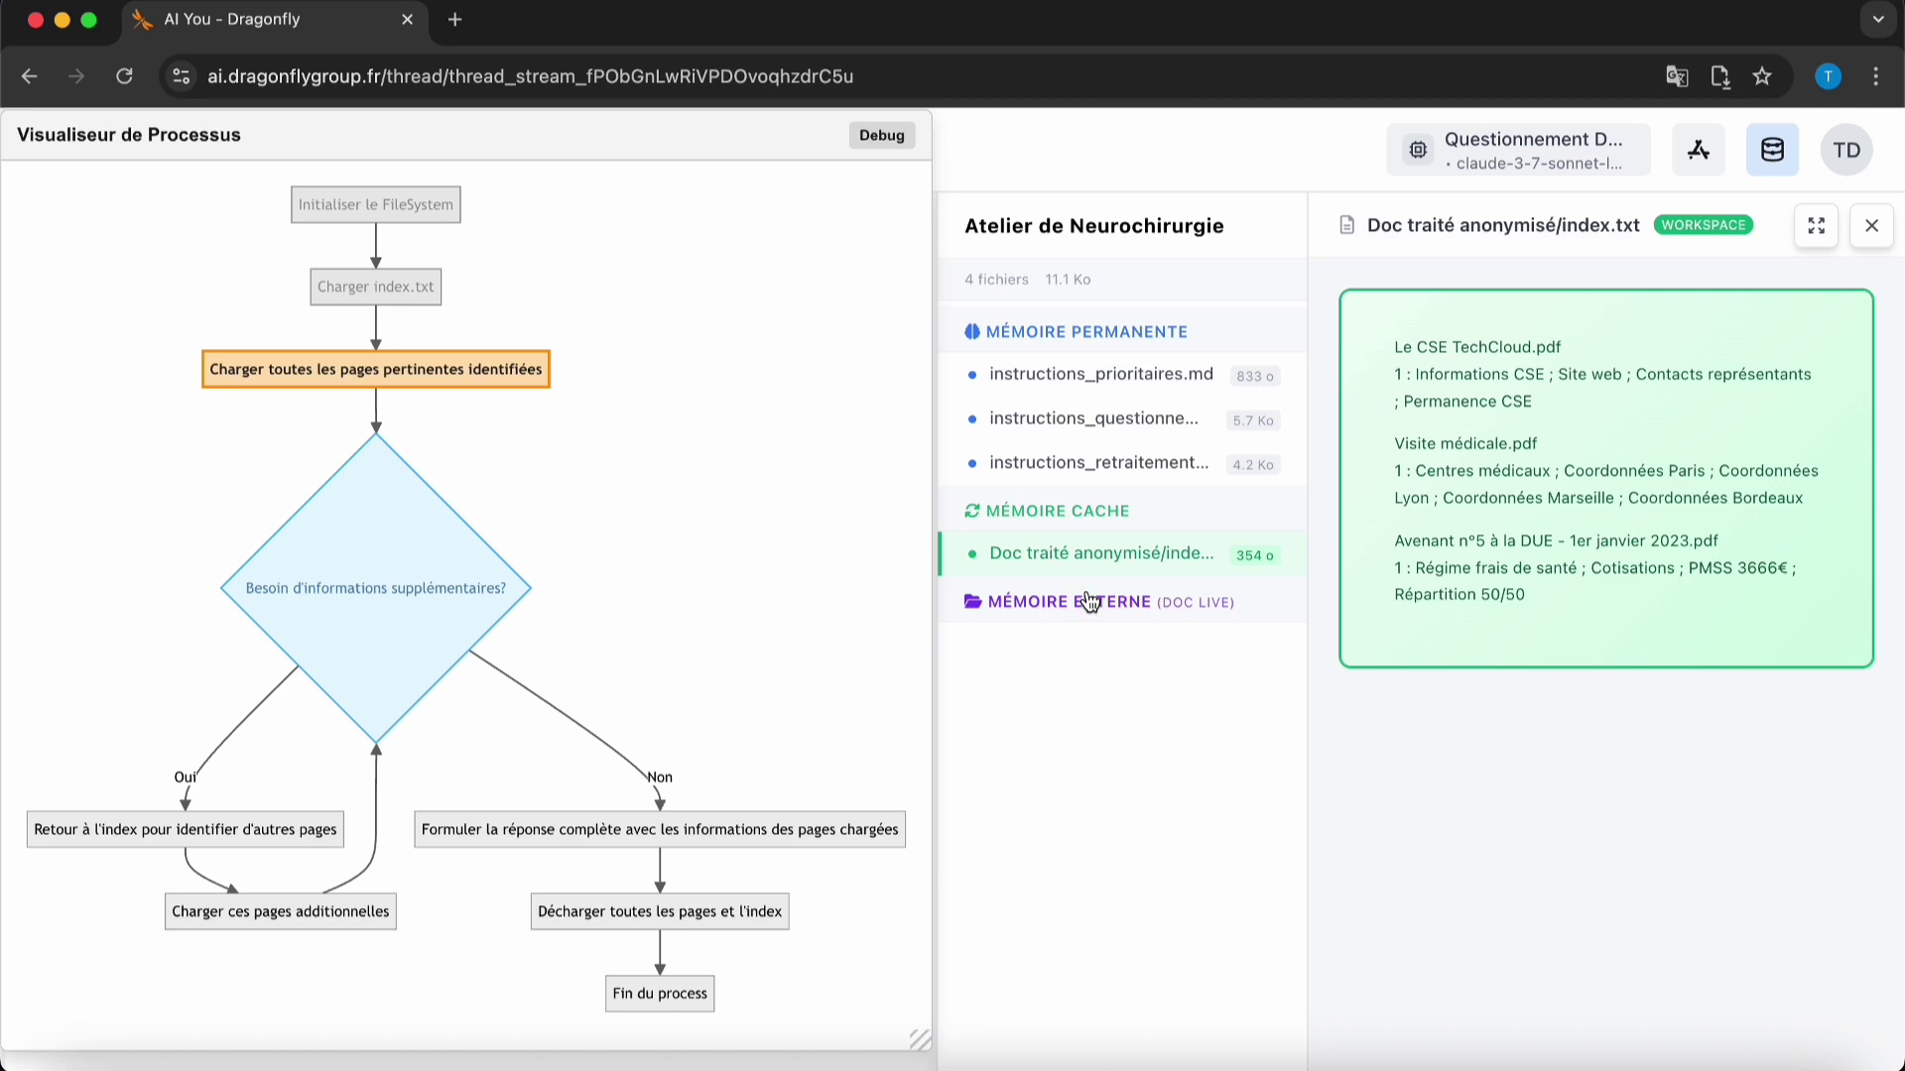
left_click(1166, 560)
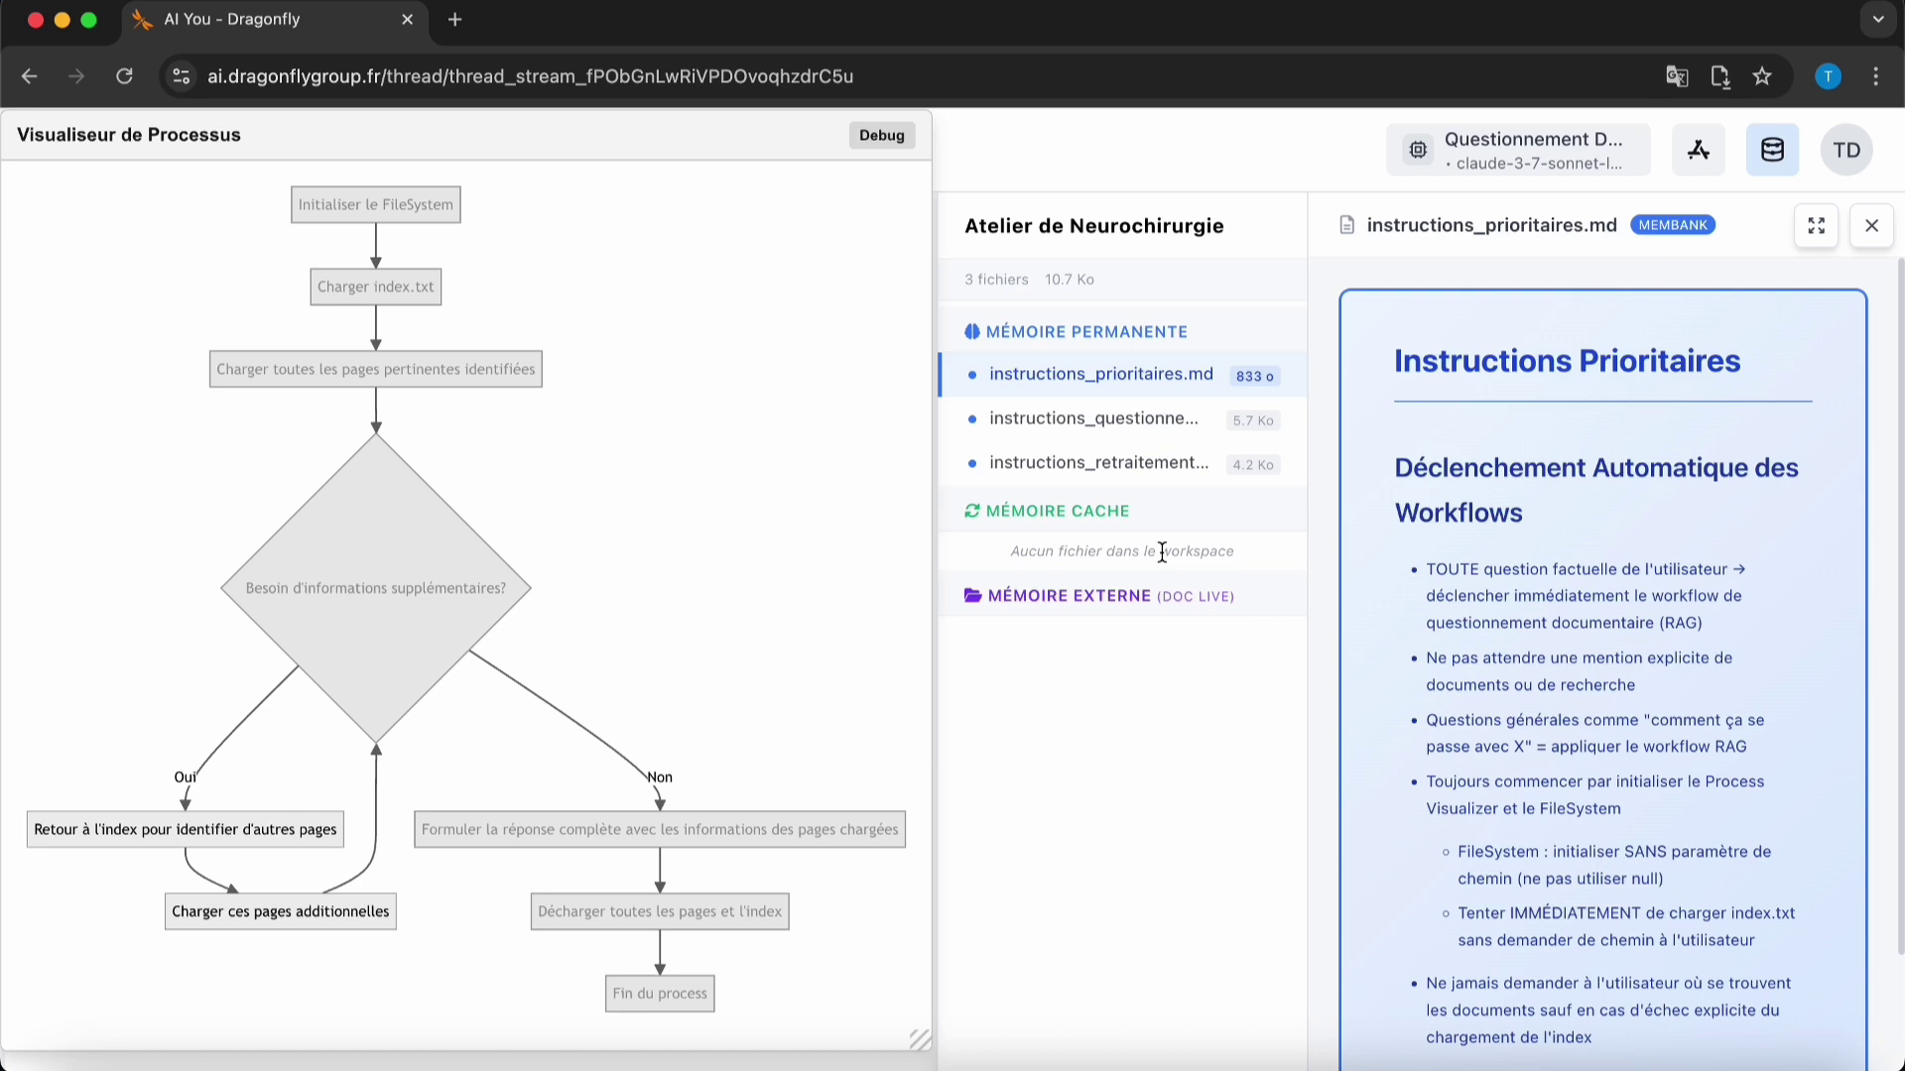
left_click(1160, 437)
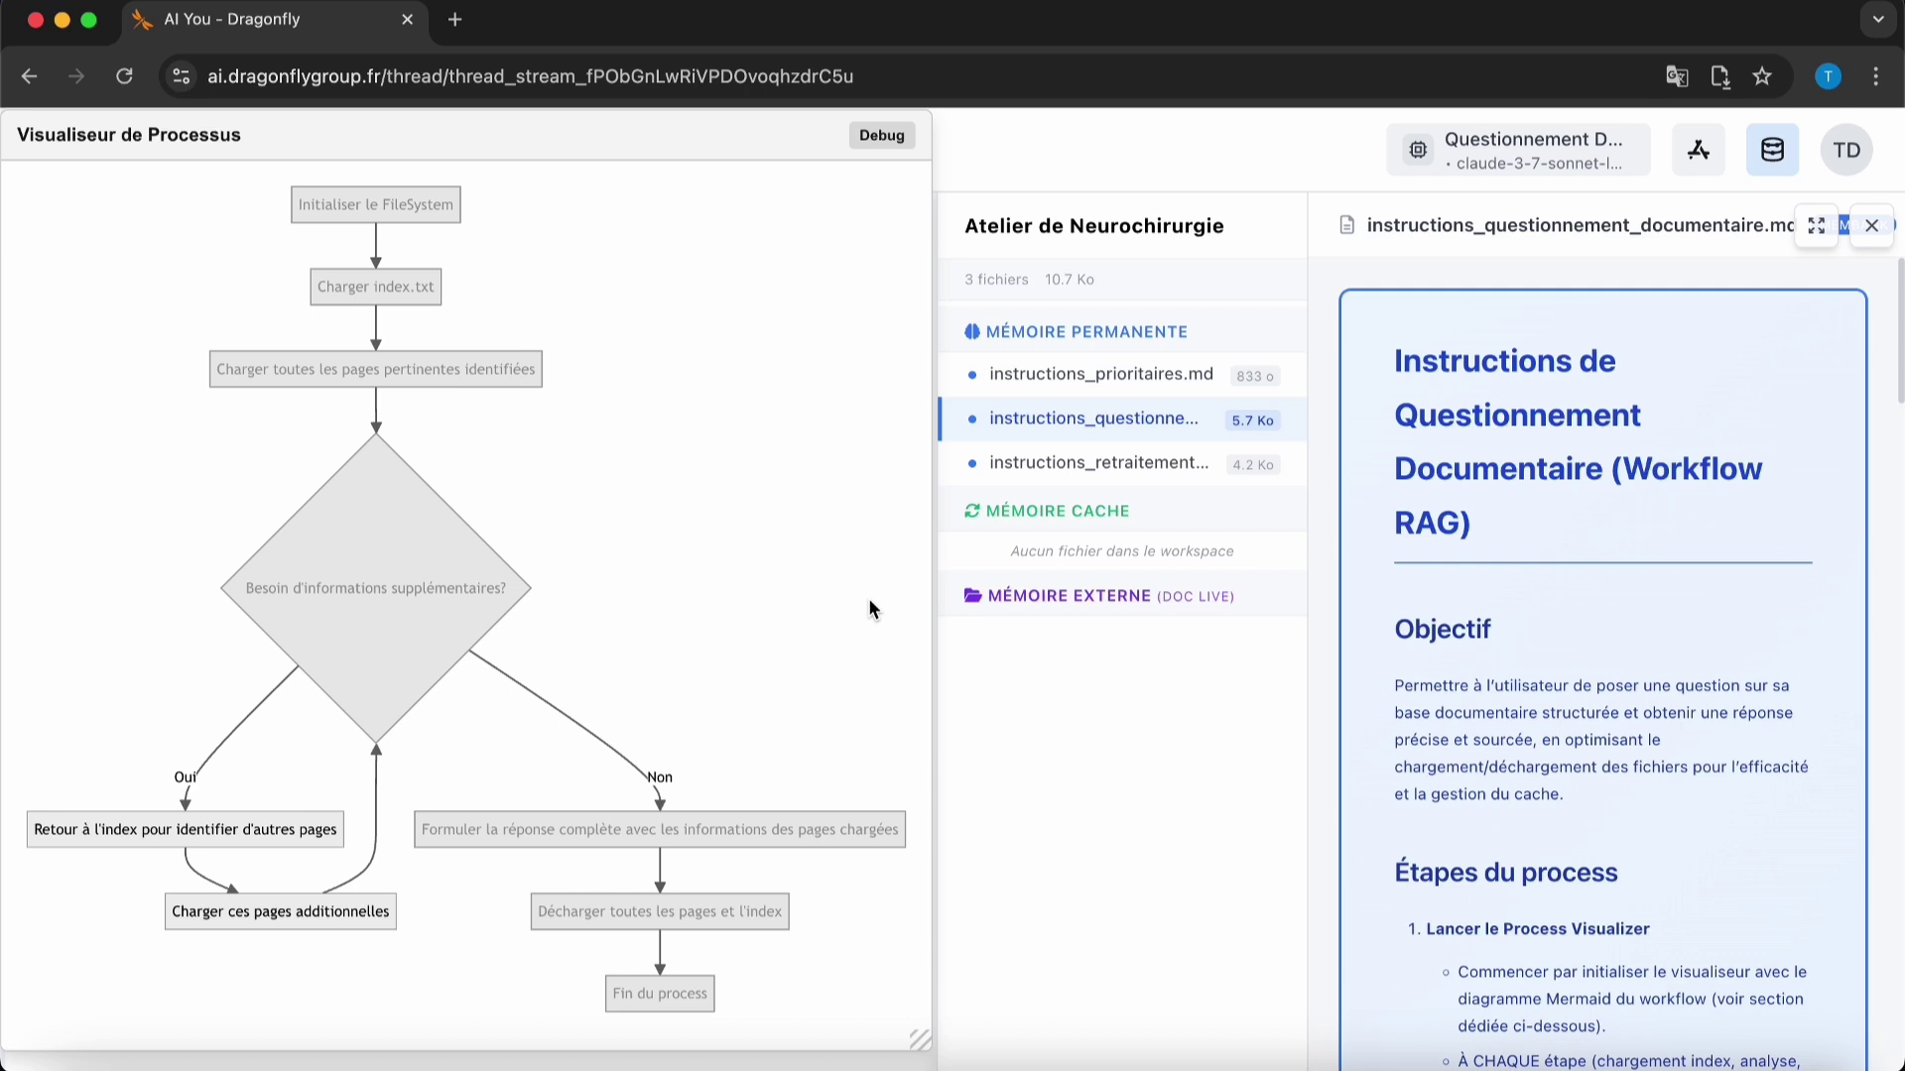
- Move the process visualizer off the chat and read the assistant's answer about the medical visit in Lyon
left_click_drag(635, 135, 1539, 245)
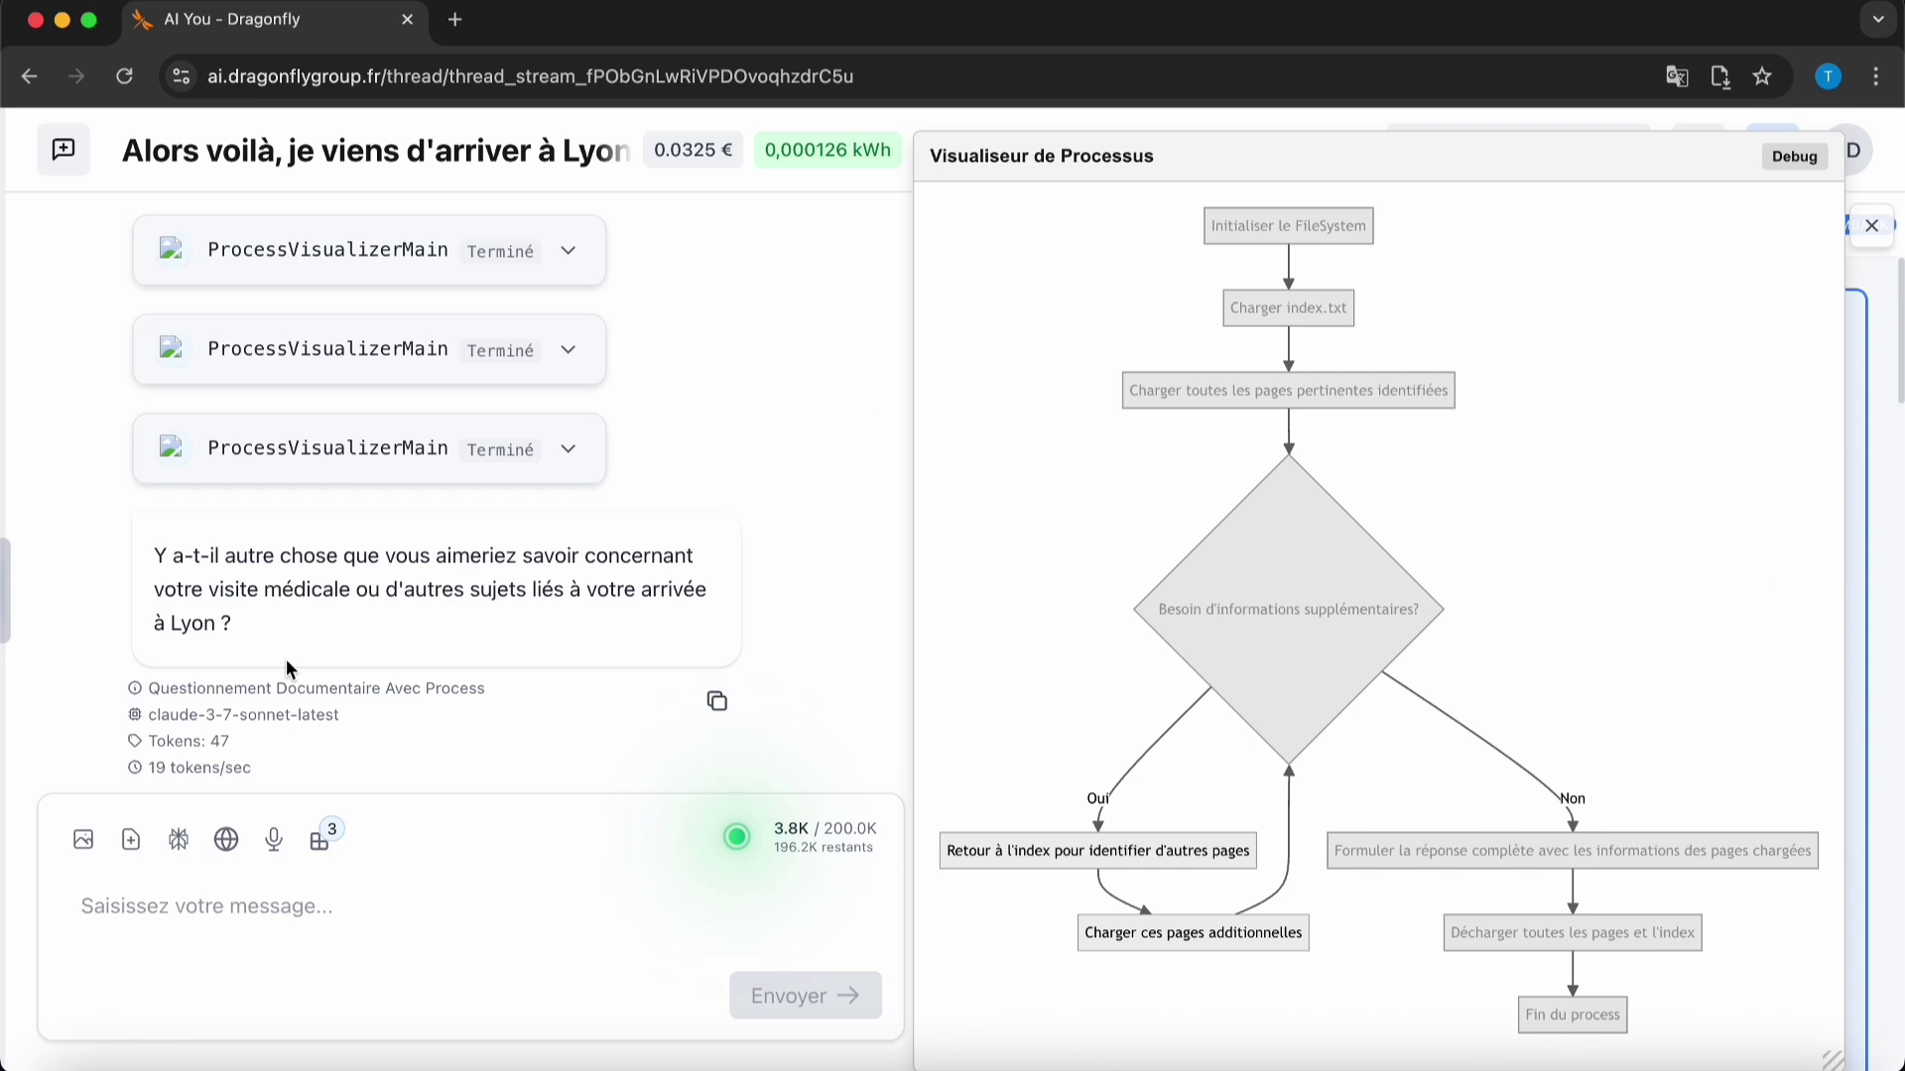
scroll(286, 660, "up", 10)
scroll(286, 660, "down", 1)
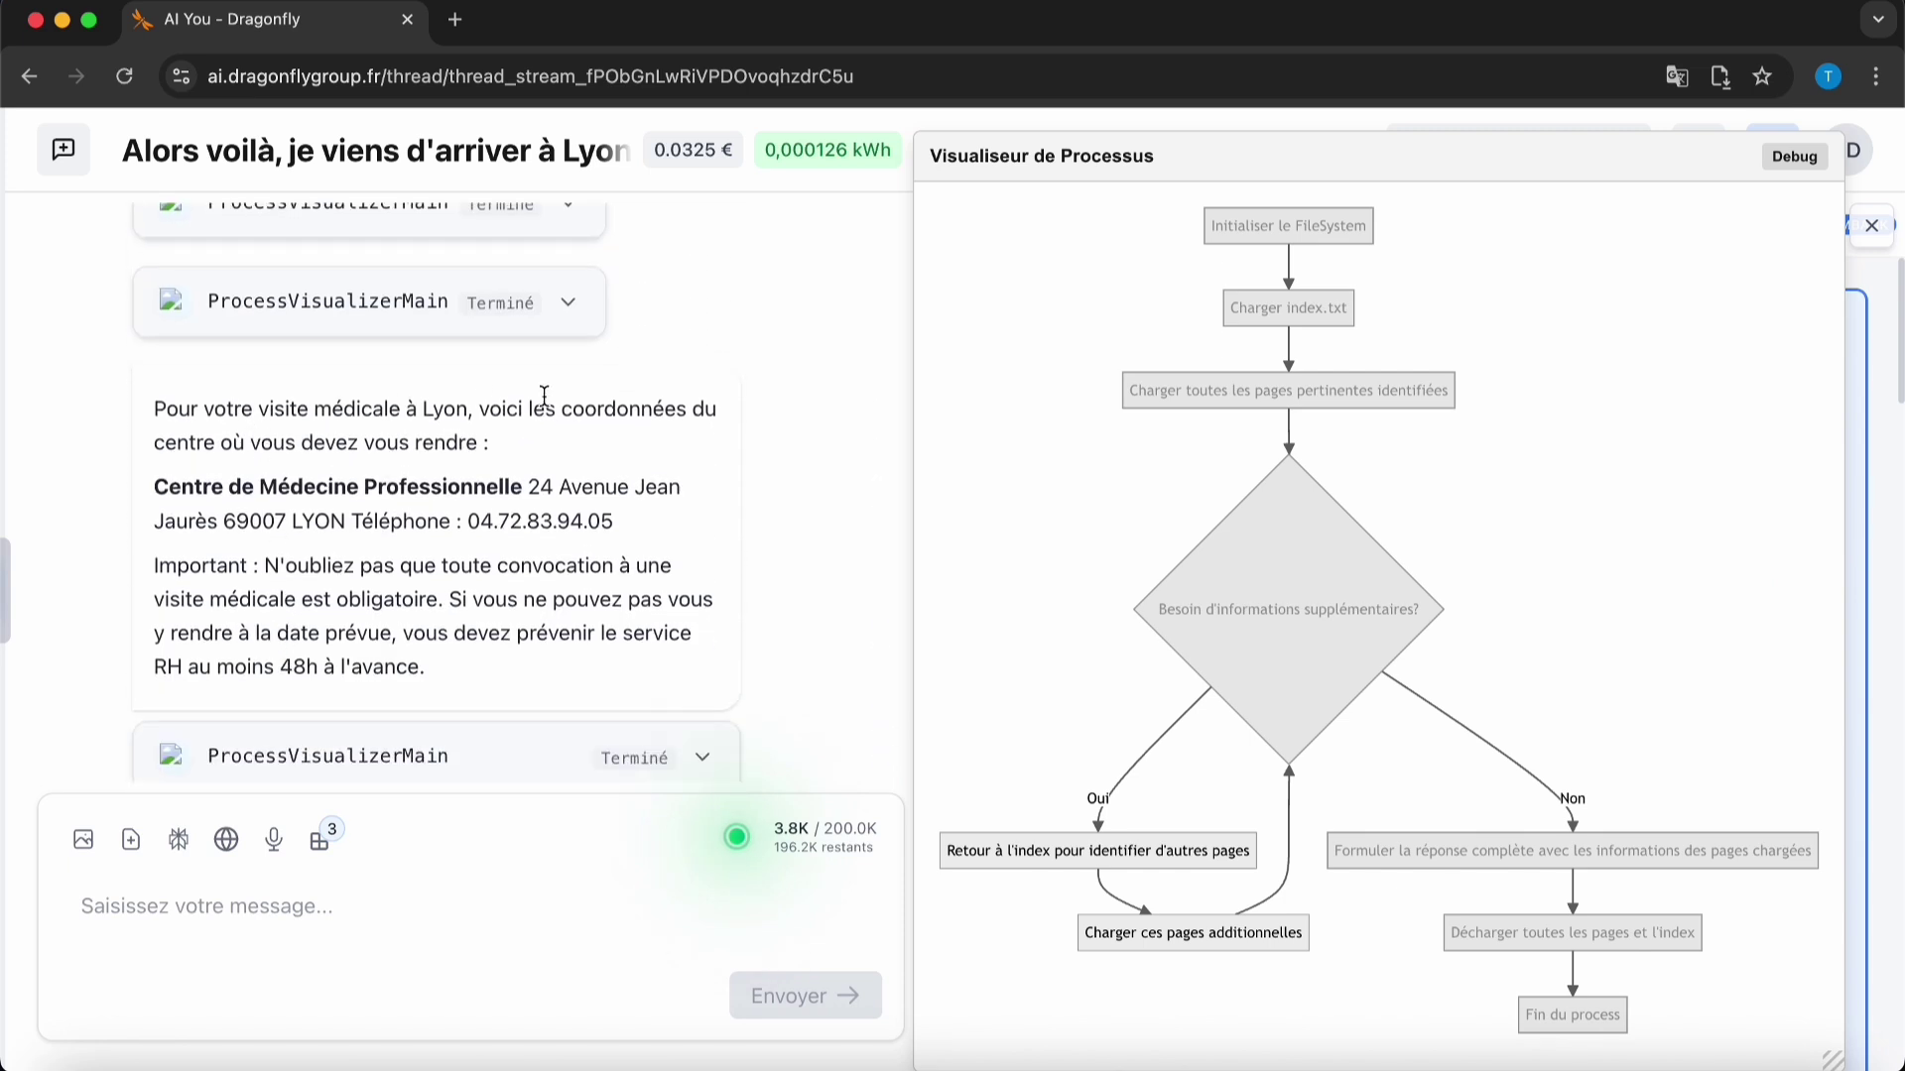
scroll(543, 395, "down", 1)
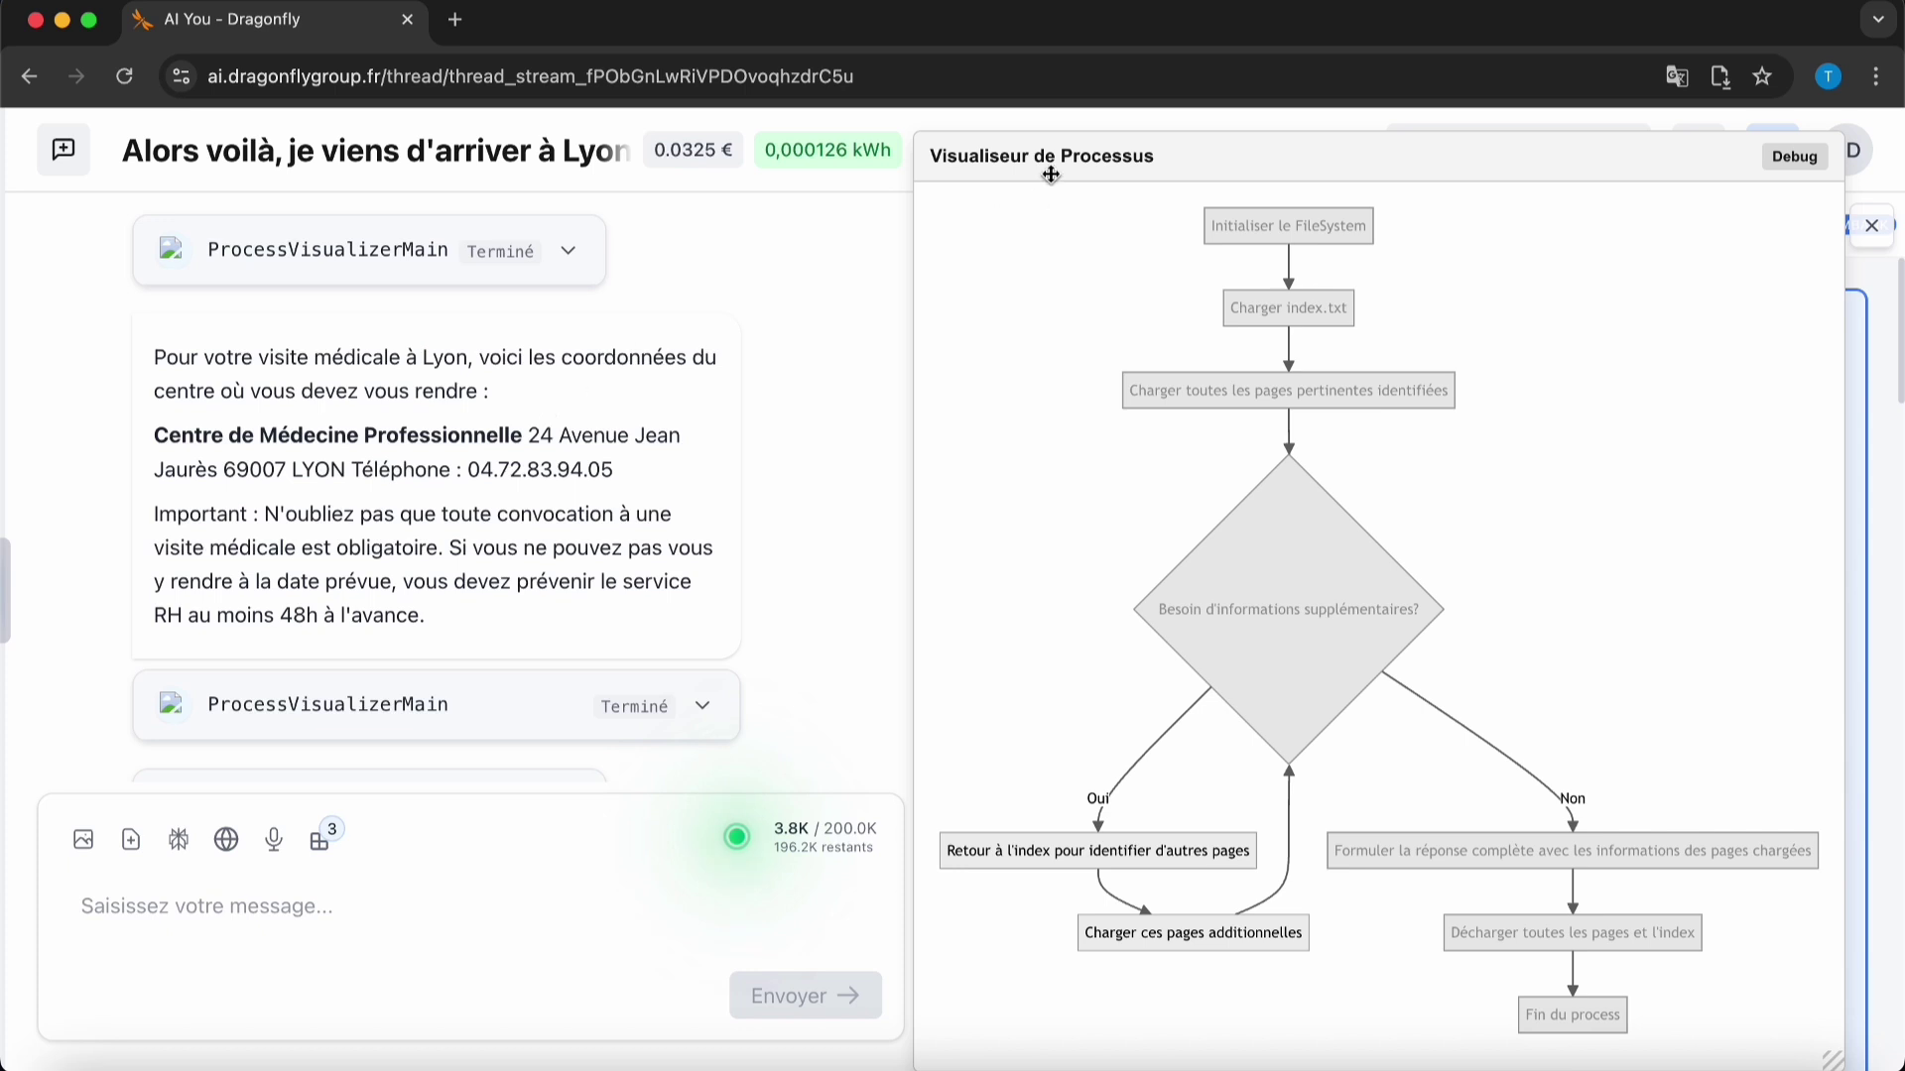
- Put the process visualizer back over the chat and open the permanent memory file instructions_retraitement_documentaire.md
left_click_drag(1050, 175, 158, 149)
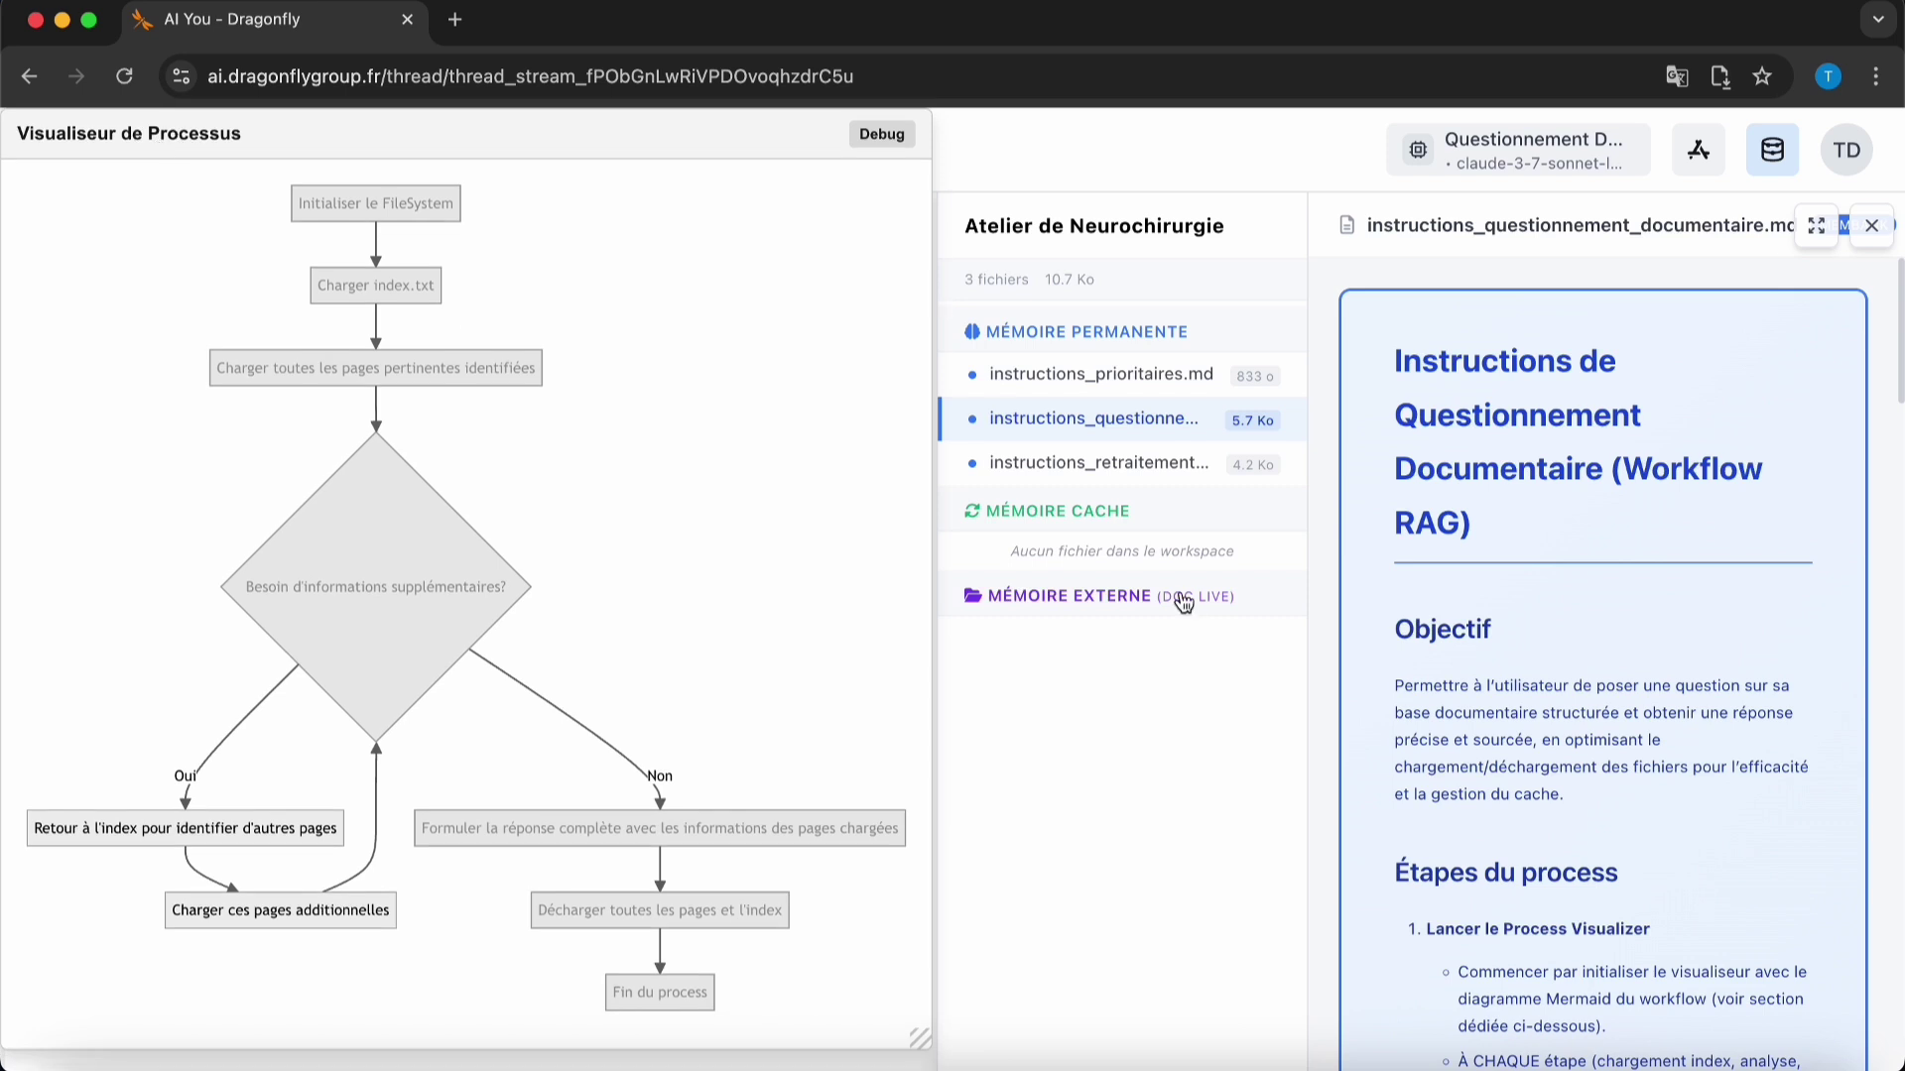
left_click(1145, 468)
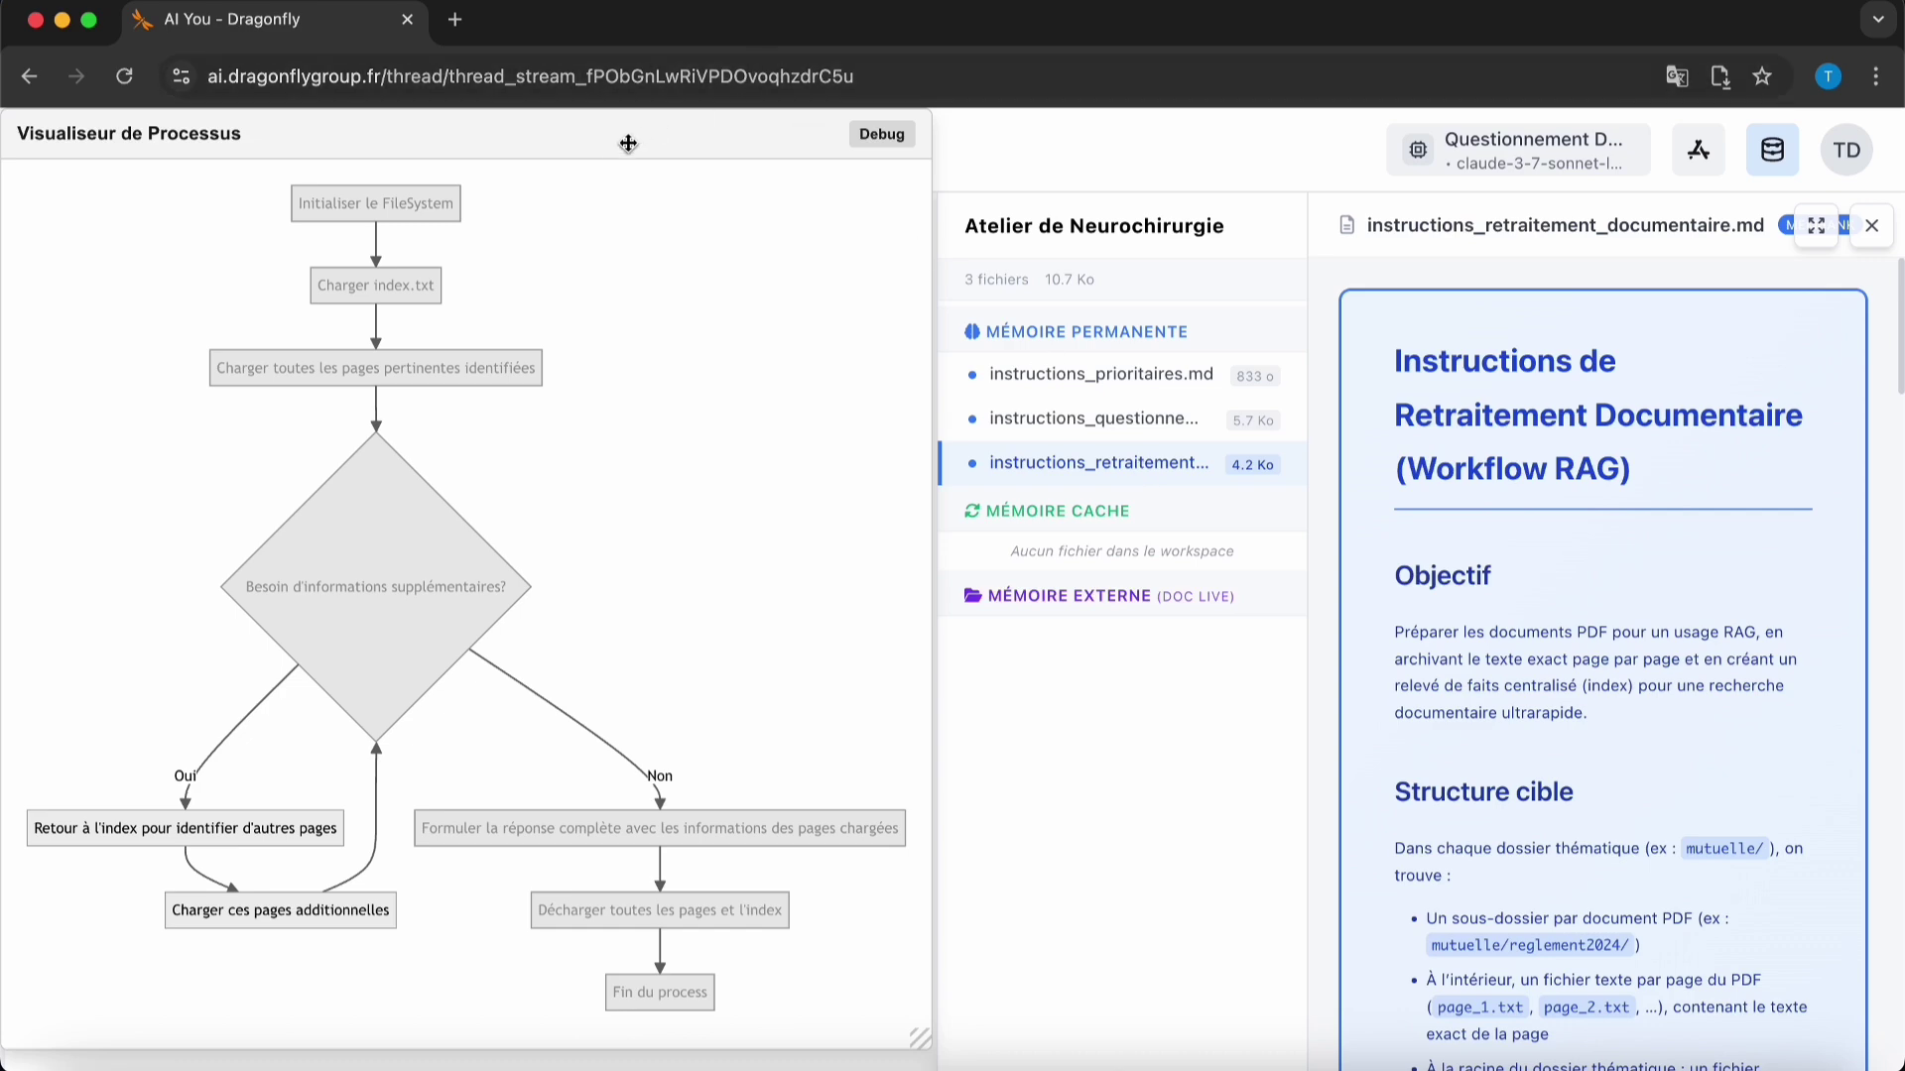
- Uncover the chat and send the dictated message "Tiens, je crois qu'il y a un fichier que tu dois traiter, est-ce que tu peux t'en occuper ?"
left_click_drag(625, 140, 1586, 163)
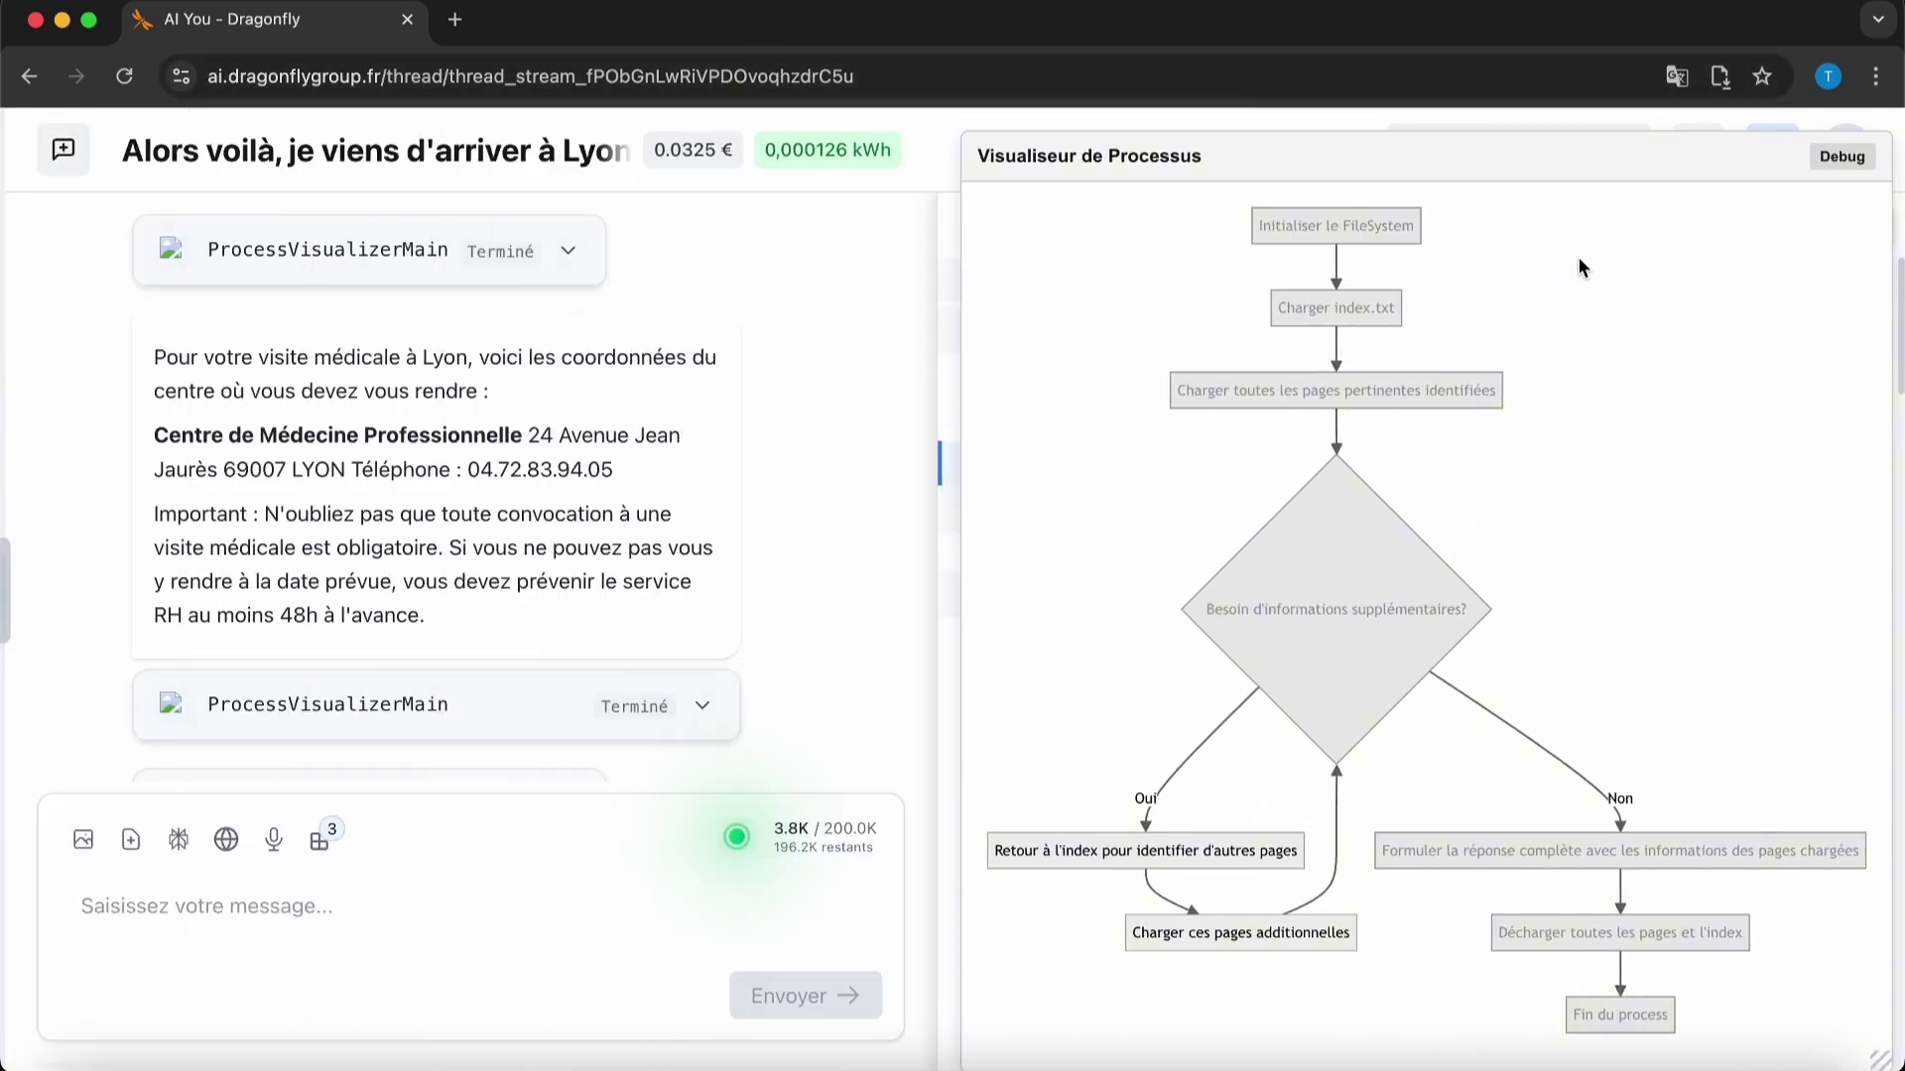
left_click(274, 839)
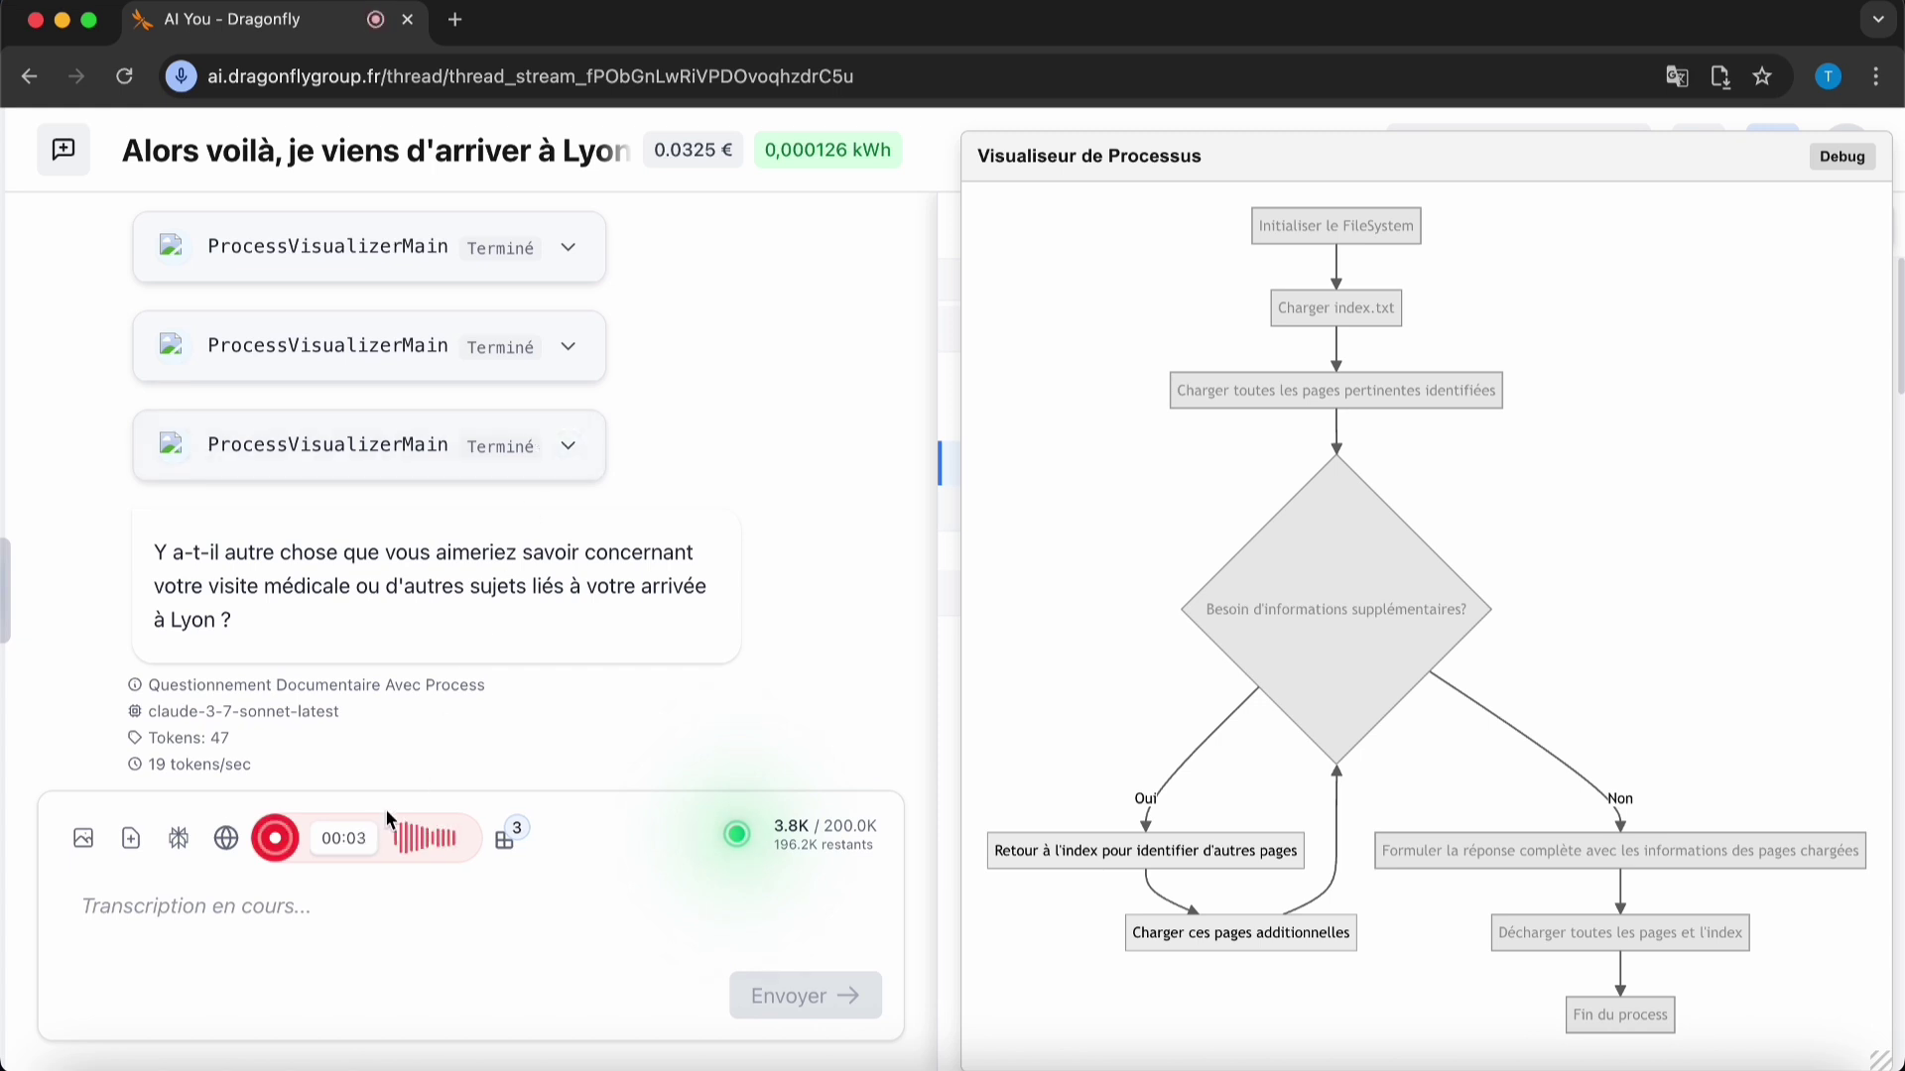
left_click(276, 843)
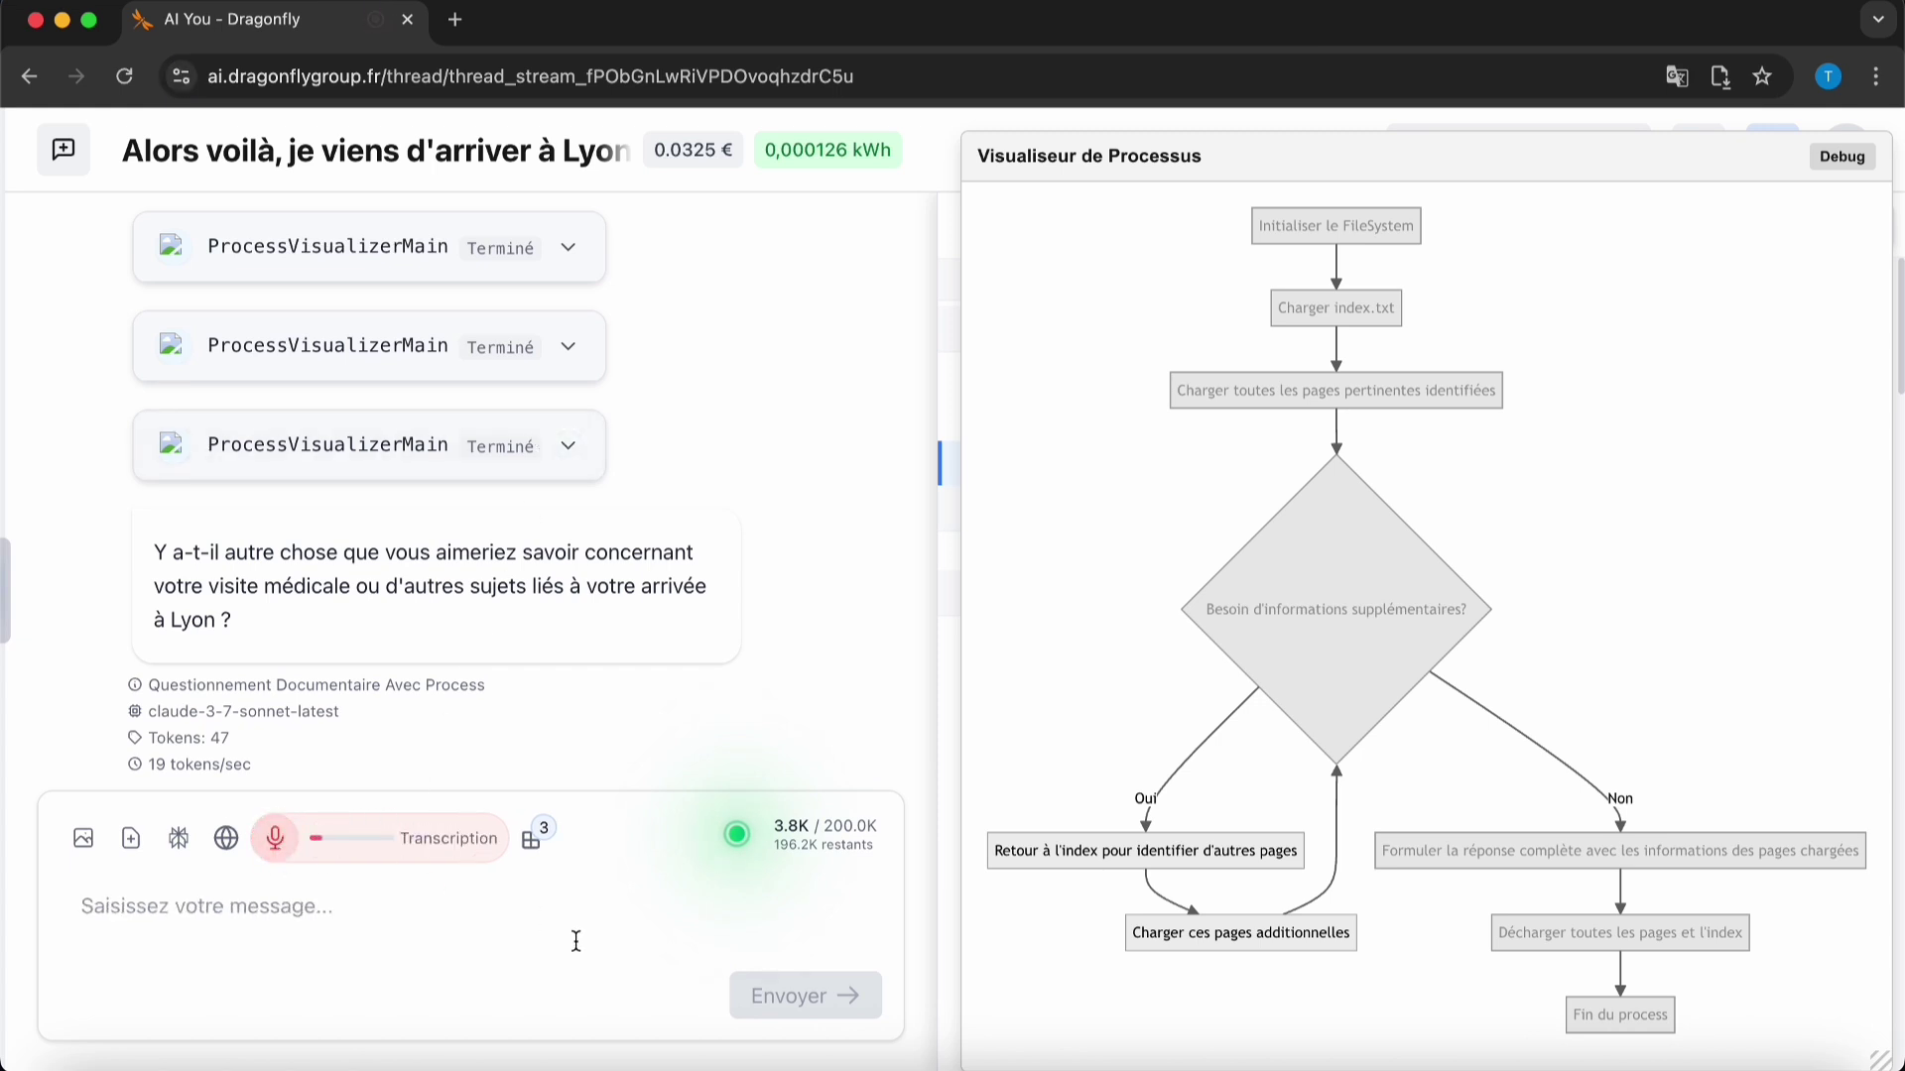
left_click(771, 995)
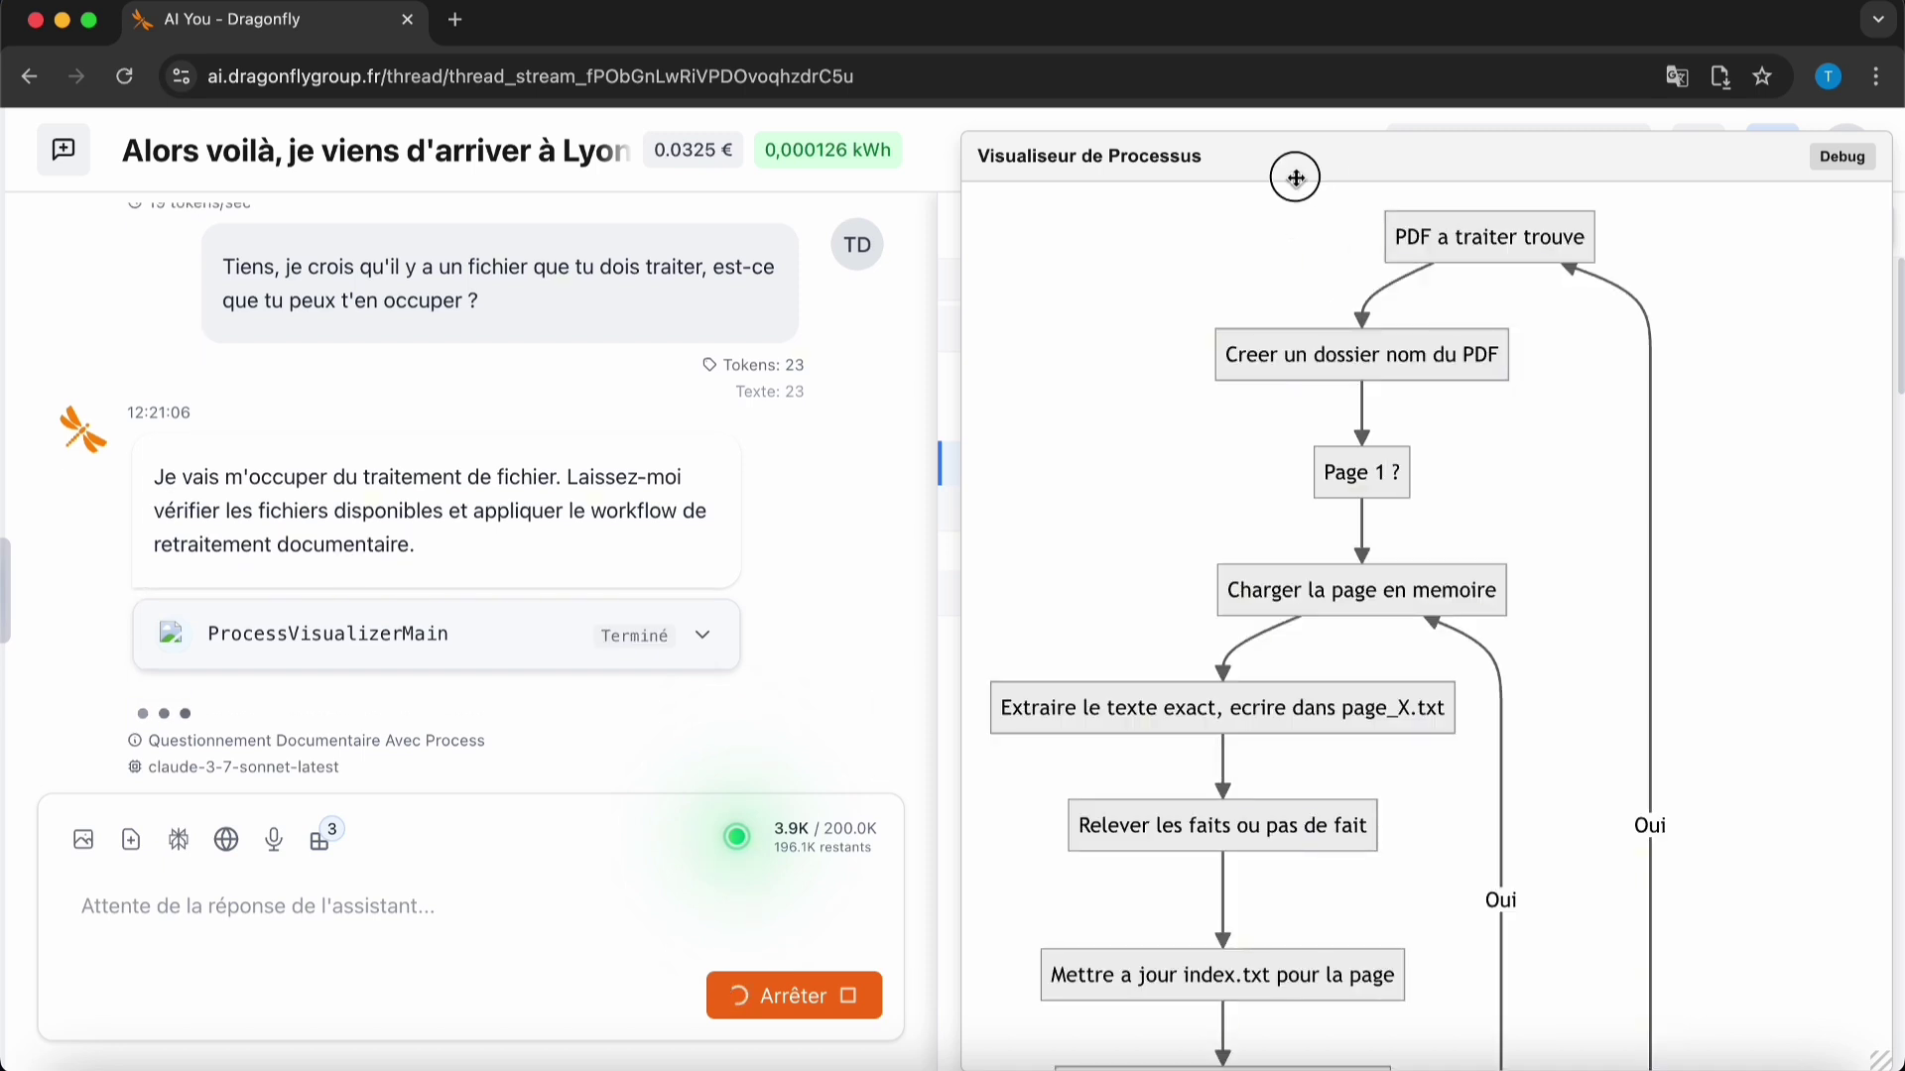
- Move the process visualizer back over the chat and read the cached first page of BIA enfants 2024.pdf
left_click_drag(1334, 169, 381, 116)
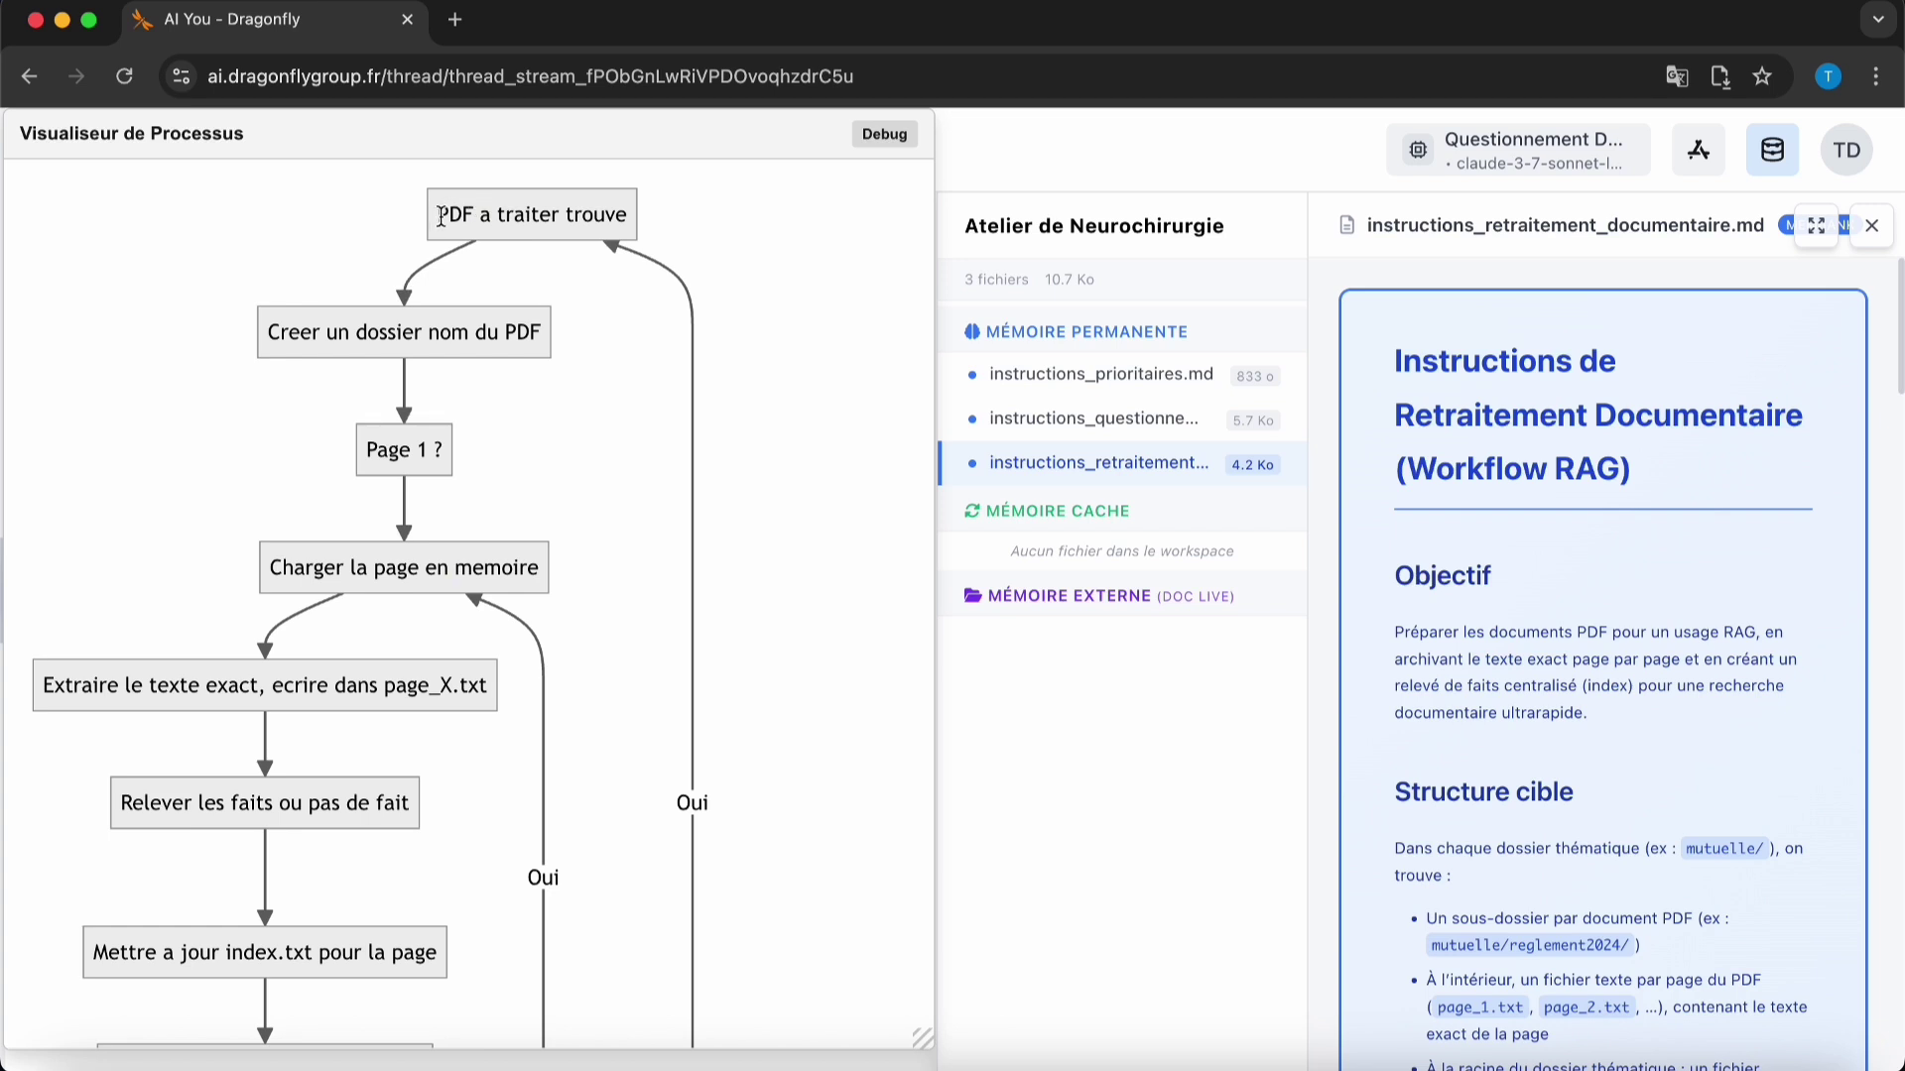
left_click(590, 221)
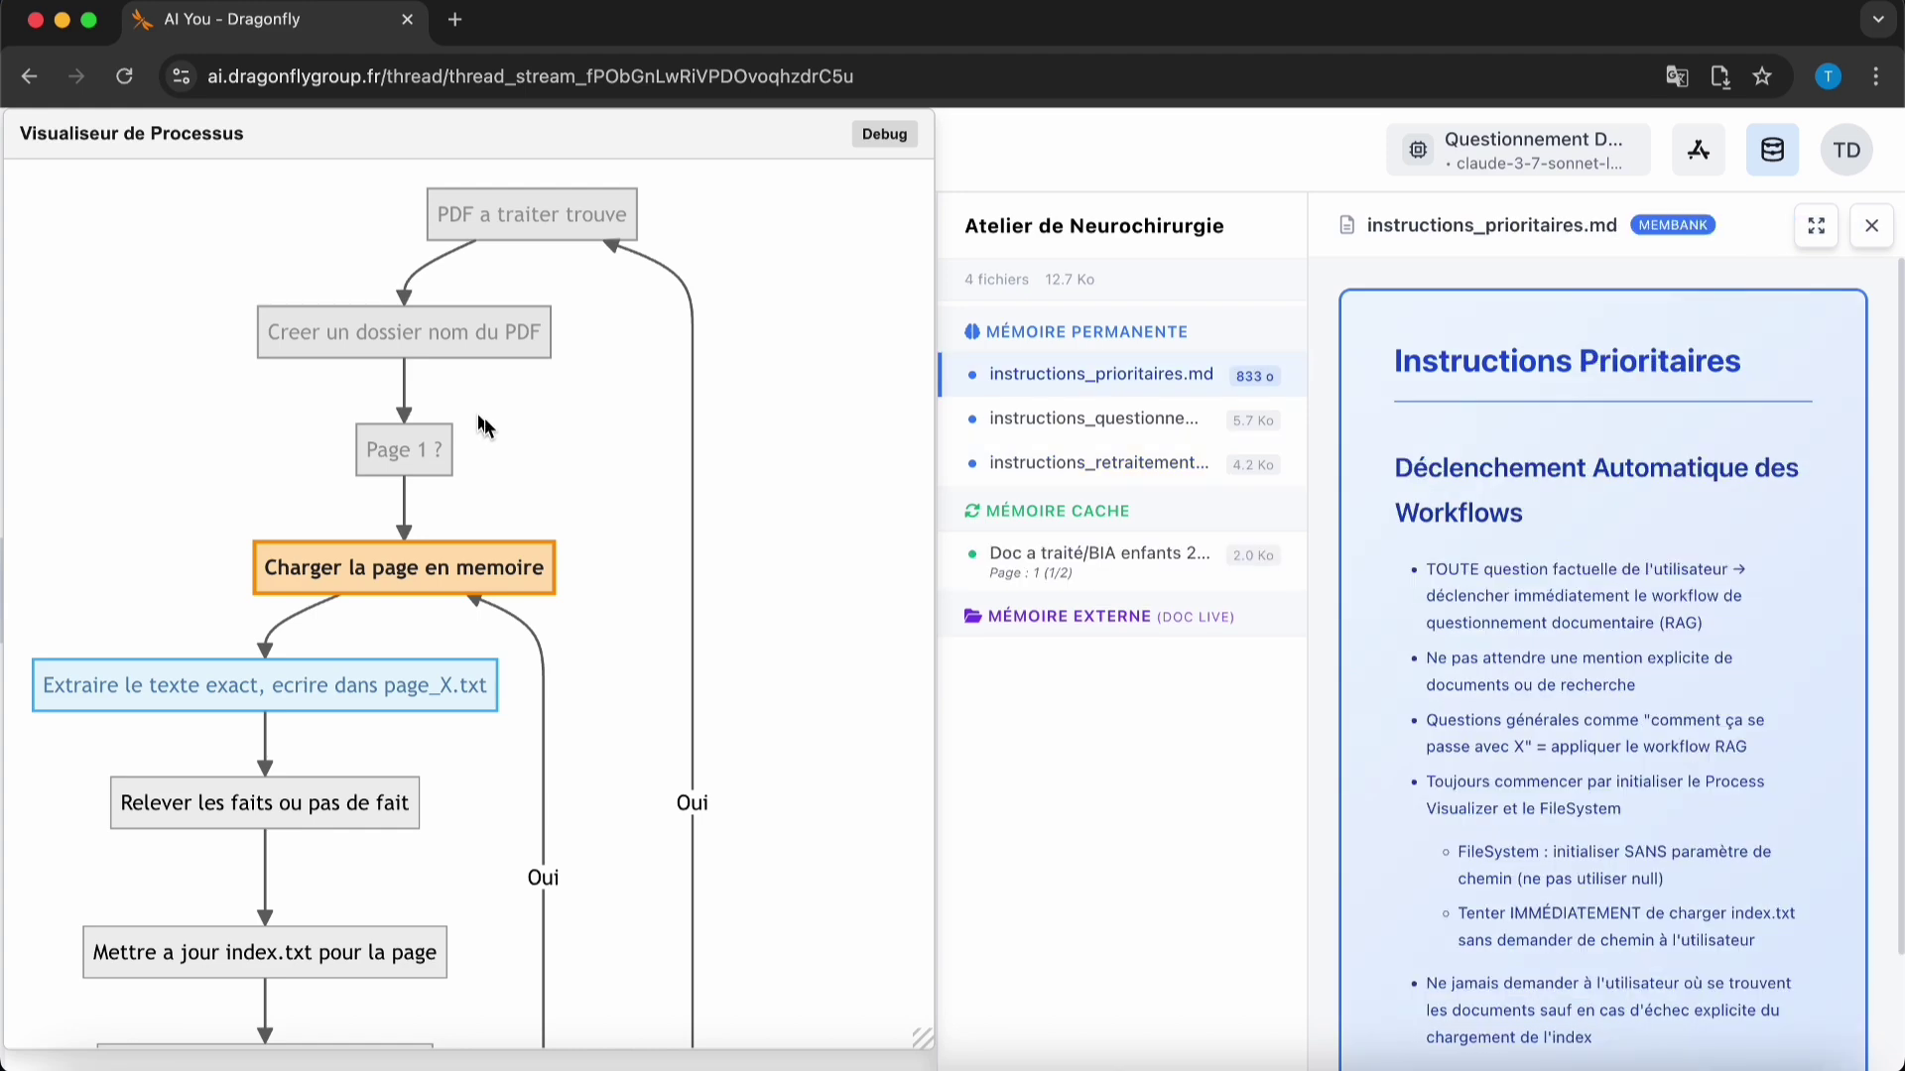
left_click(1089, 566)
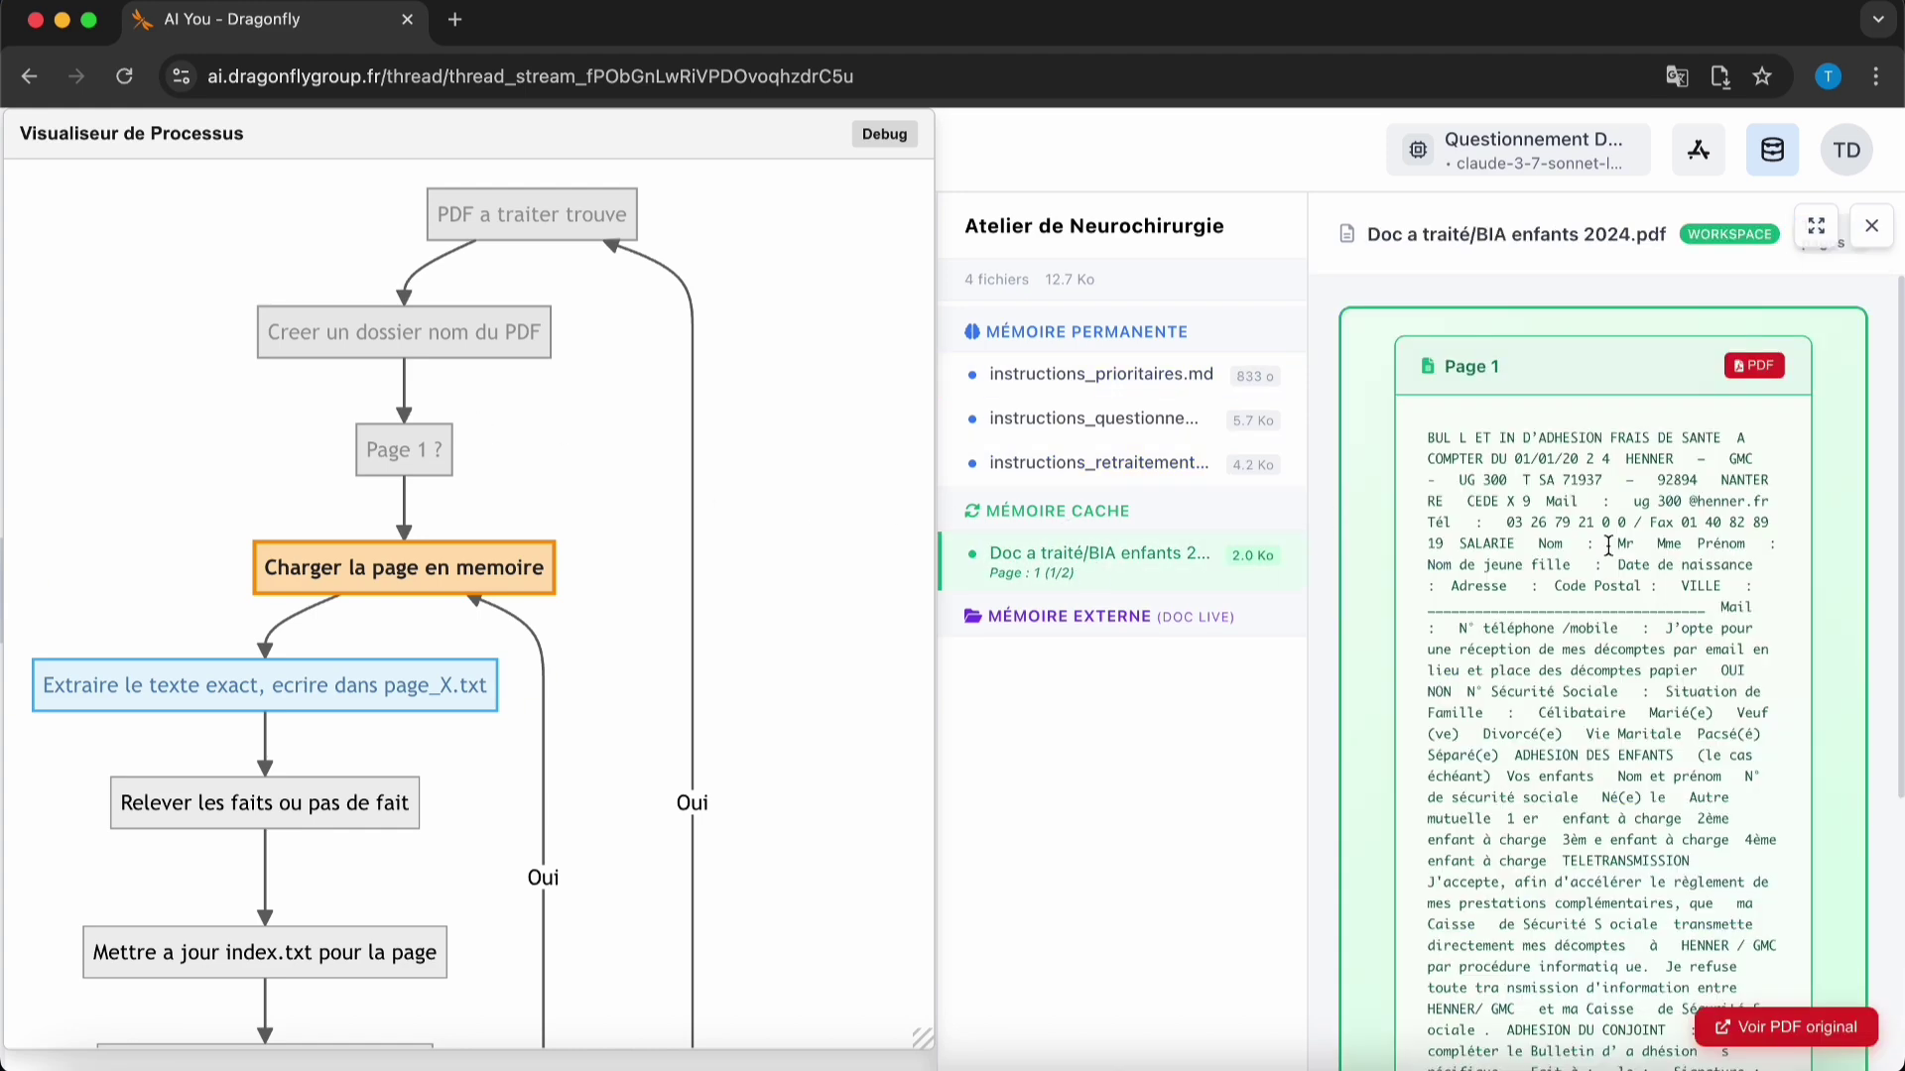
scroll(1587, 550, "down", 3)
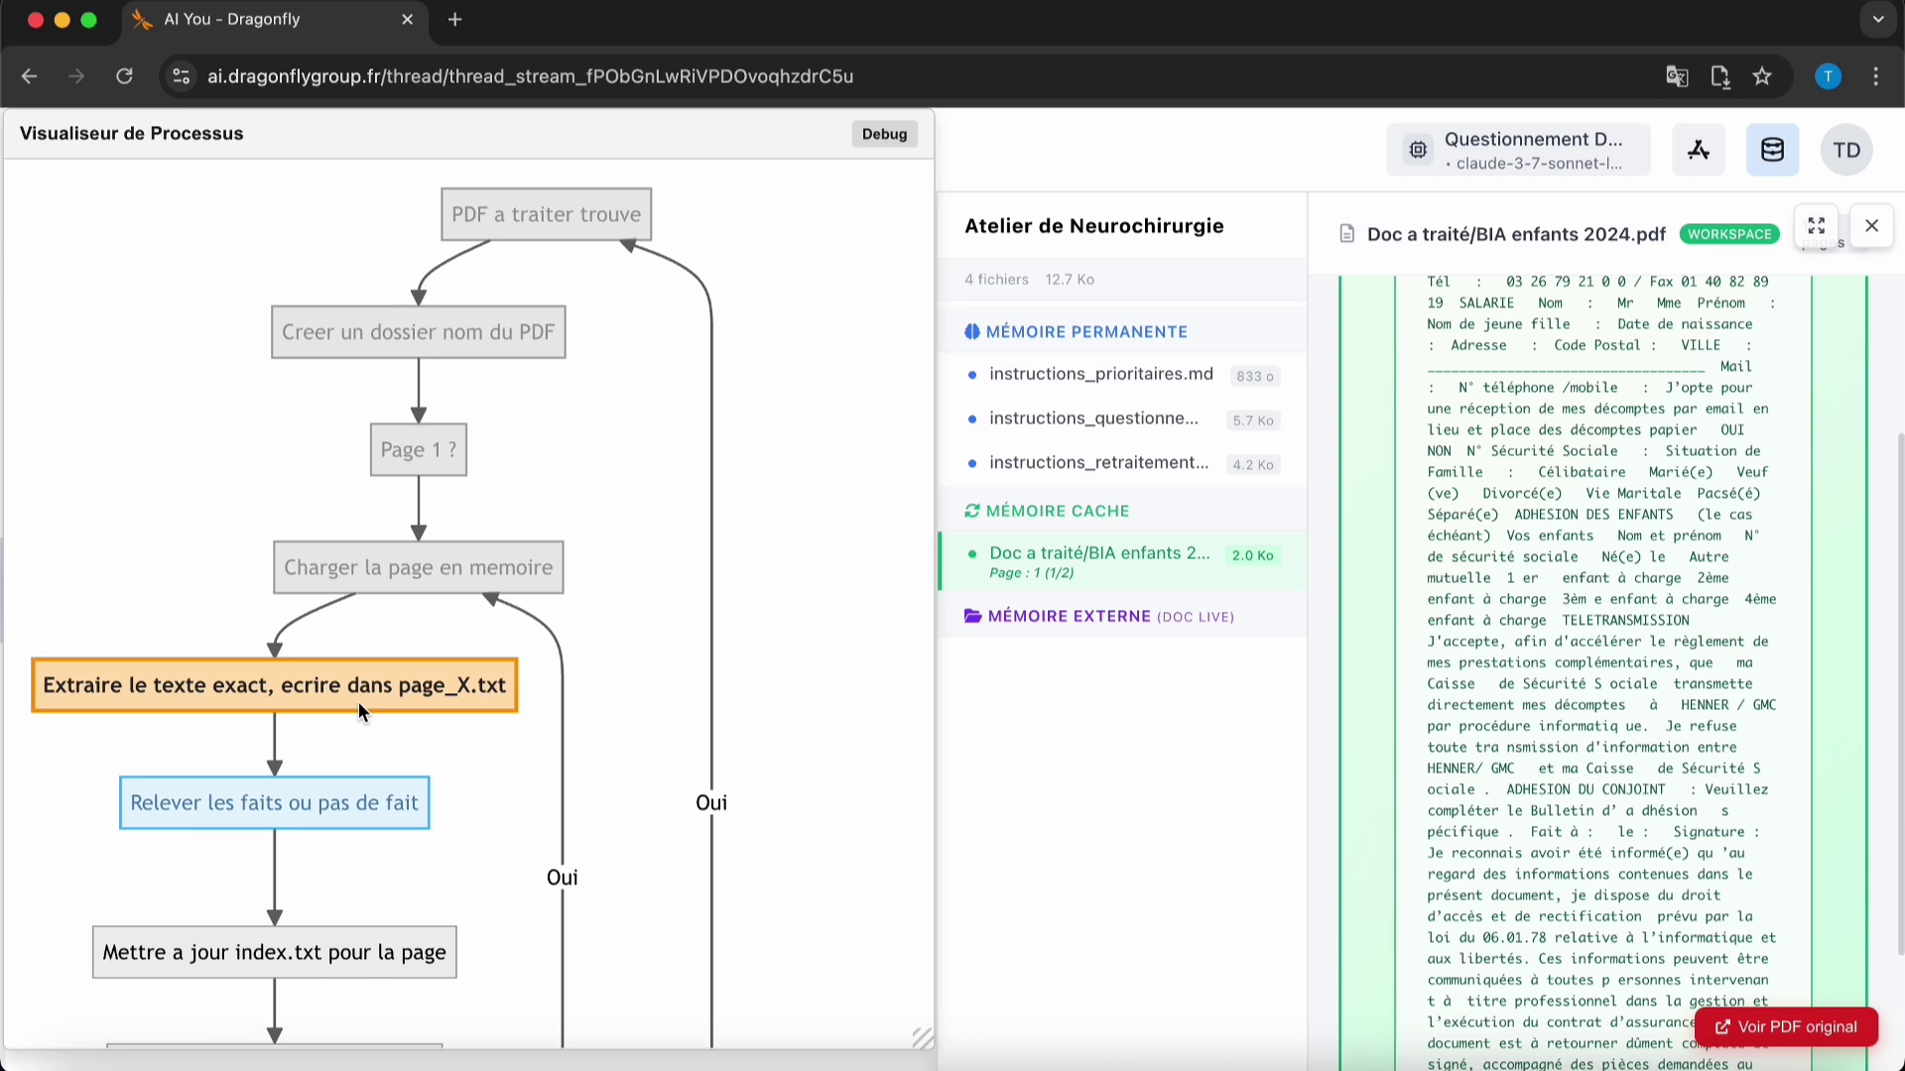
- Examine the document reprocessing workflow diagram from the initial PDF stage through the page and PDF loops to the end
scroll(359, 700, "down", 5)
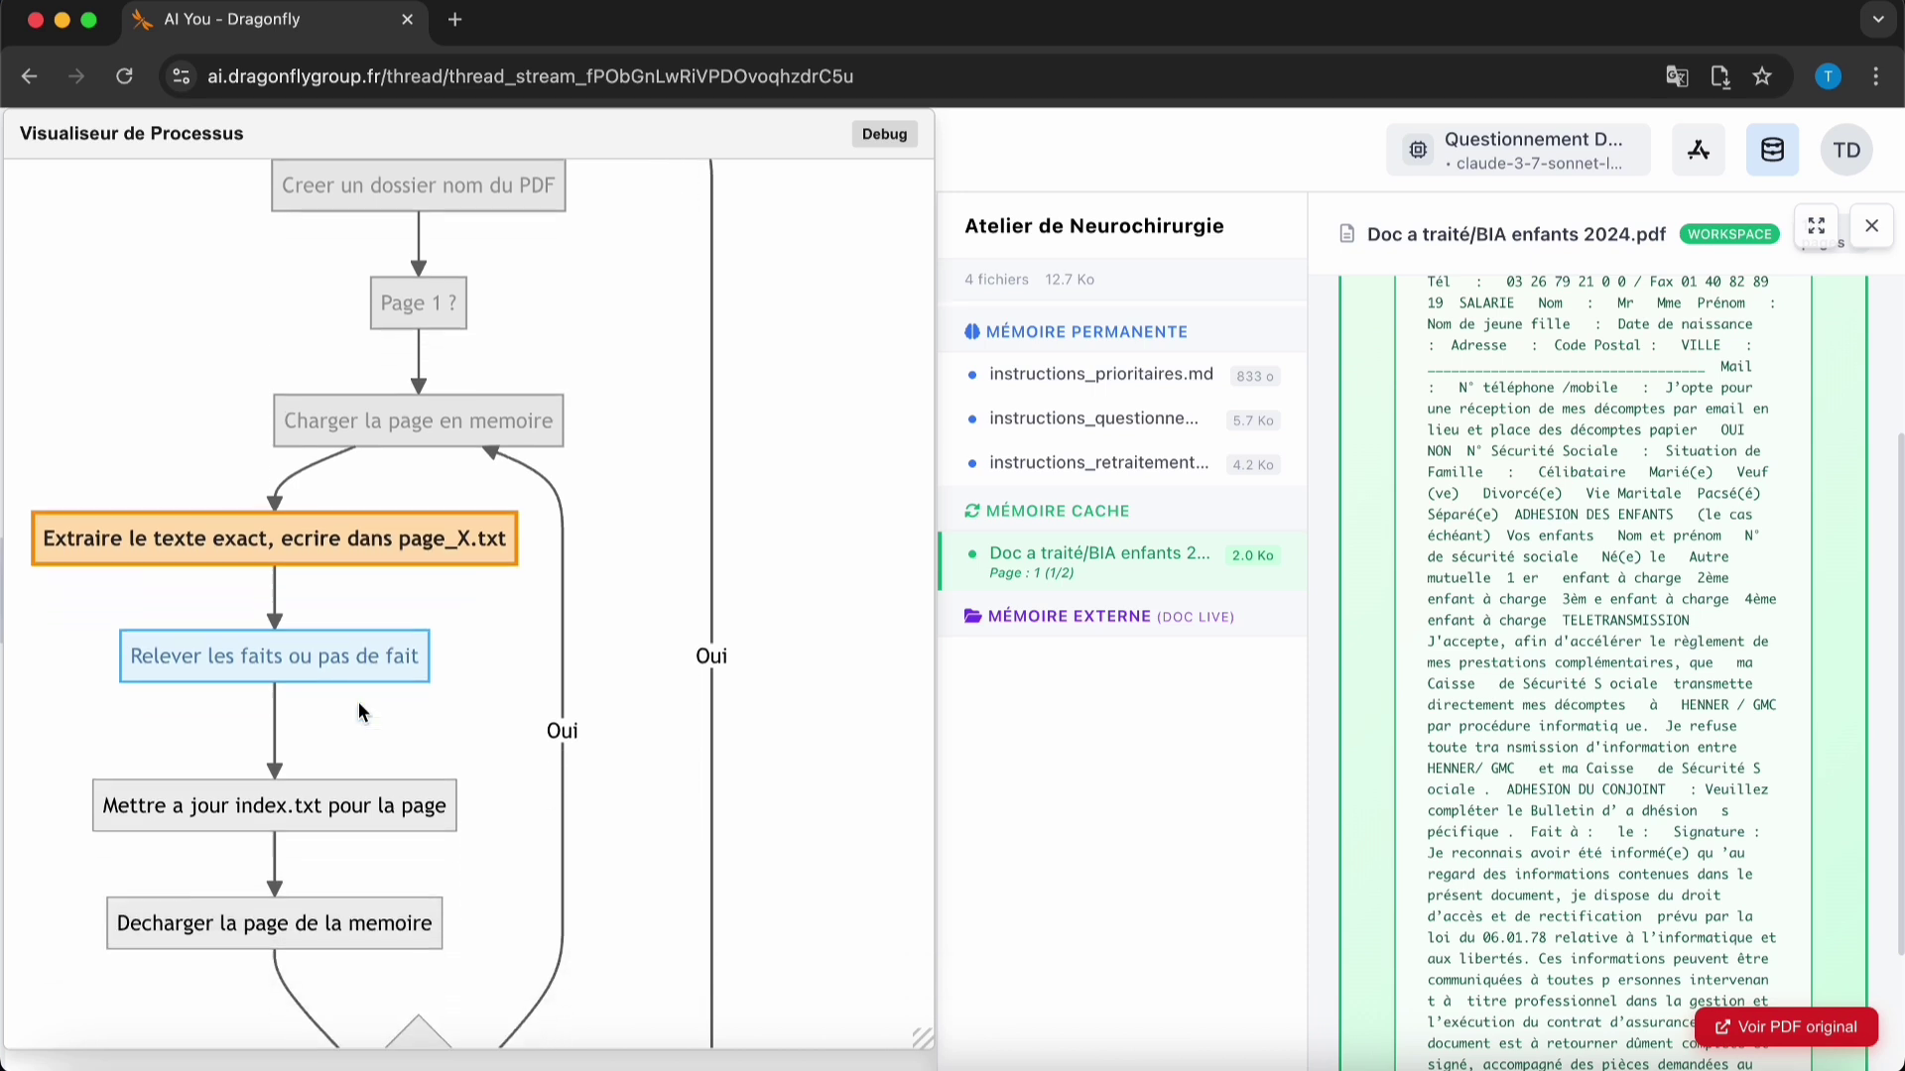
scroll(359, 700, "down", 1)
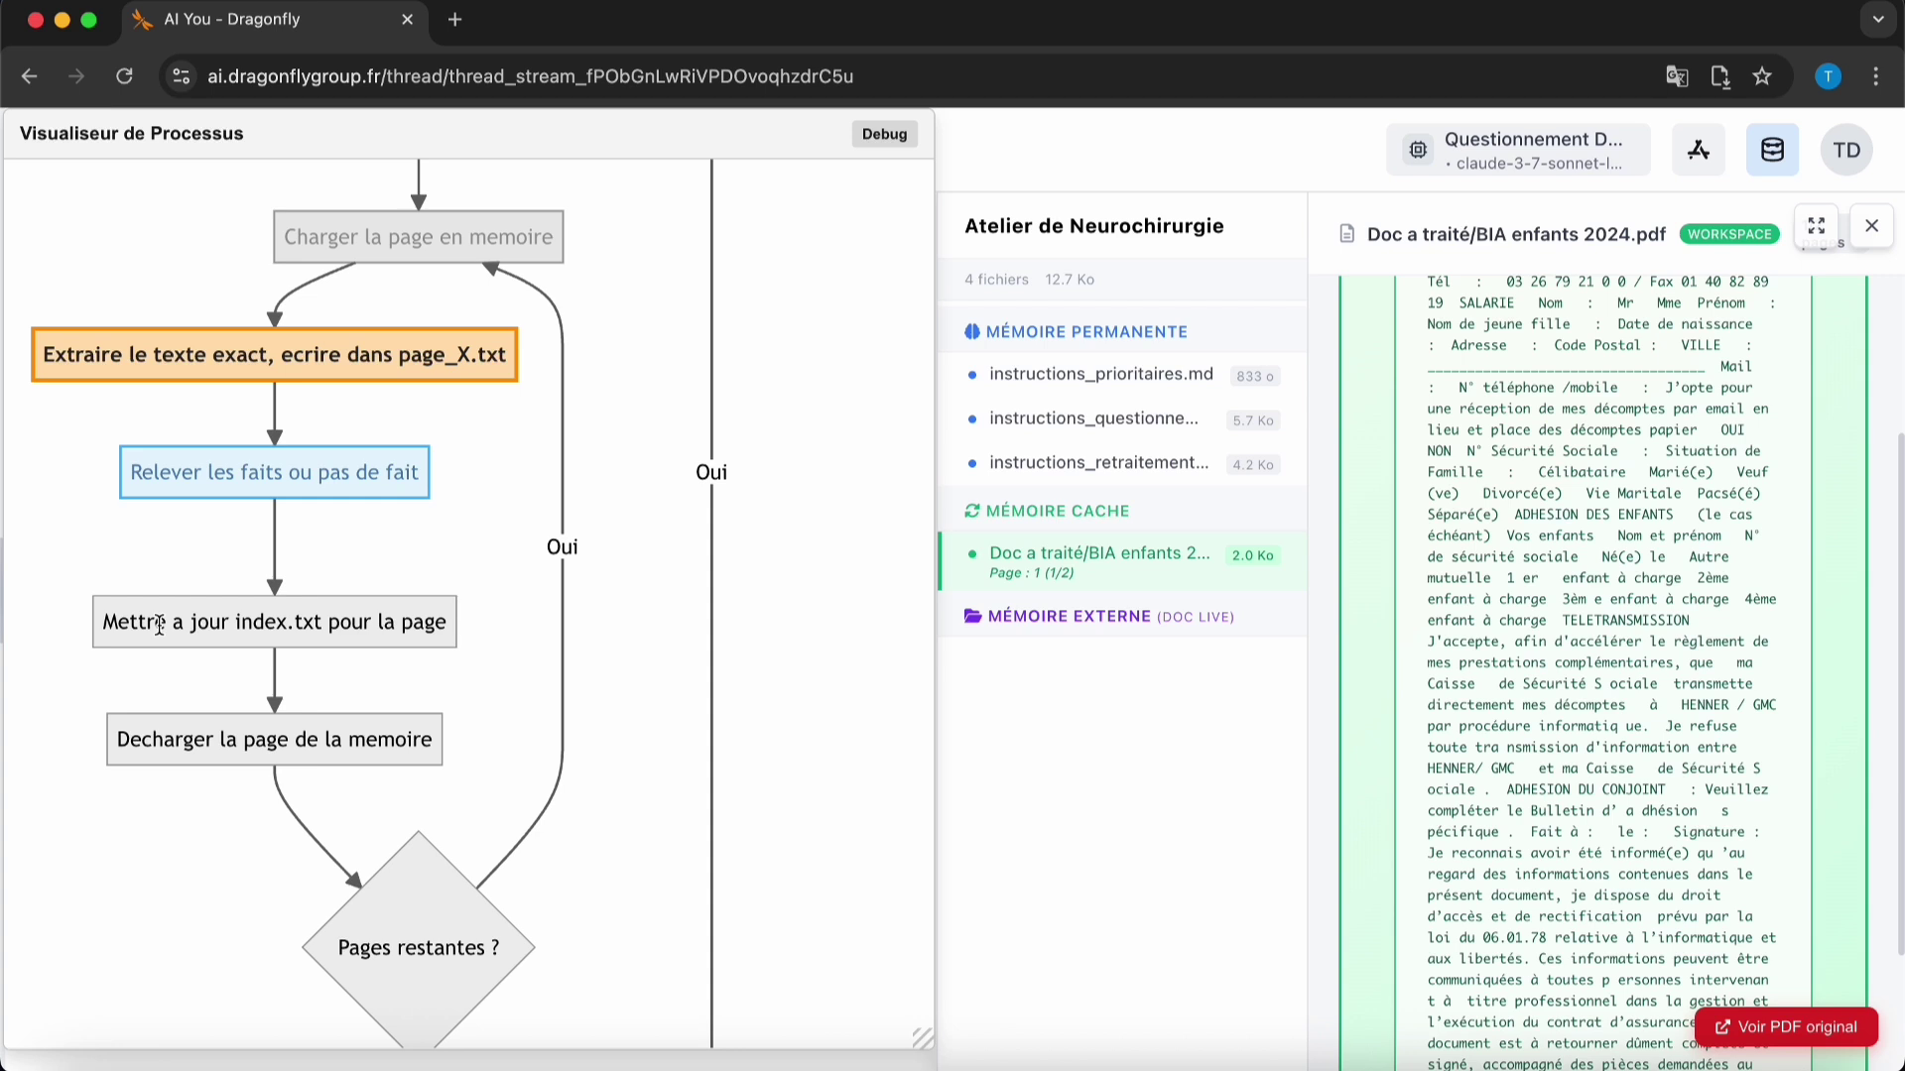
scroll(158, 626, "down", 3)
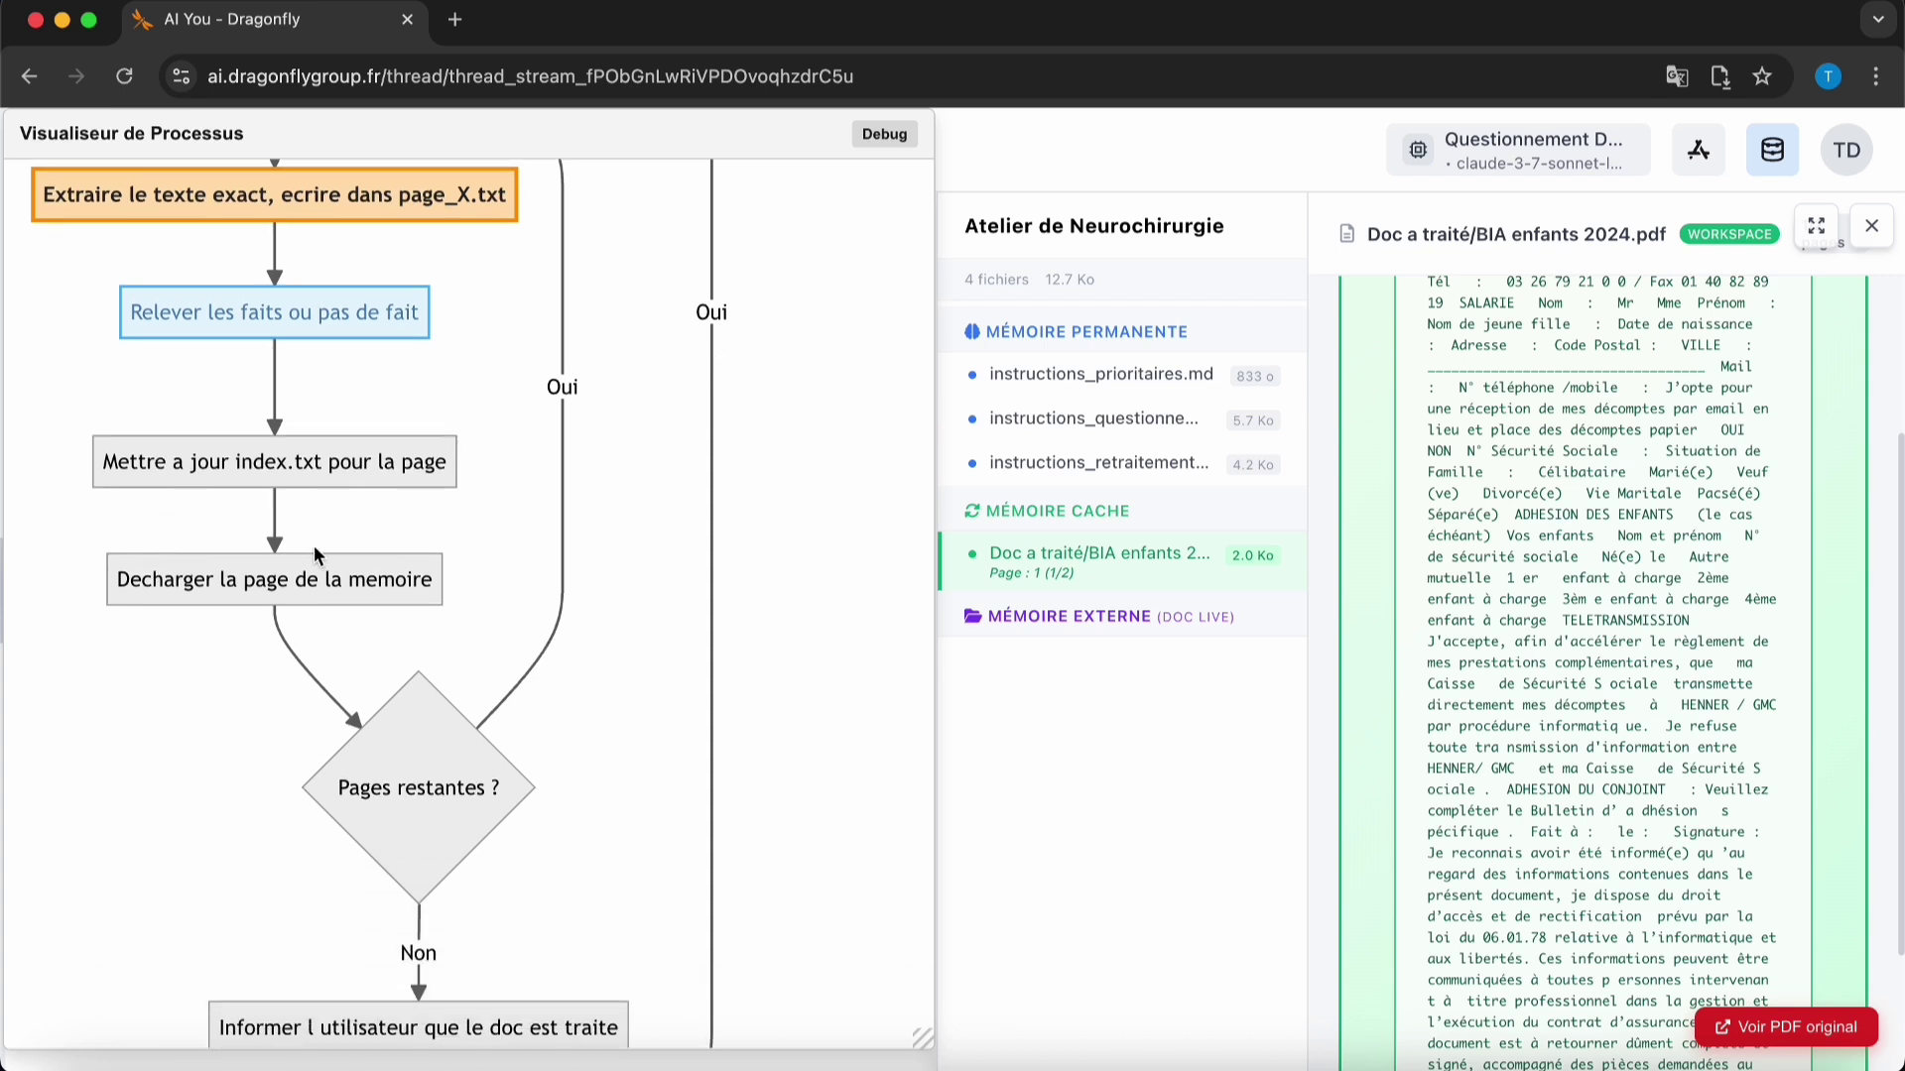
scroll(296, 561, "down", 2)
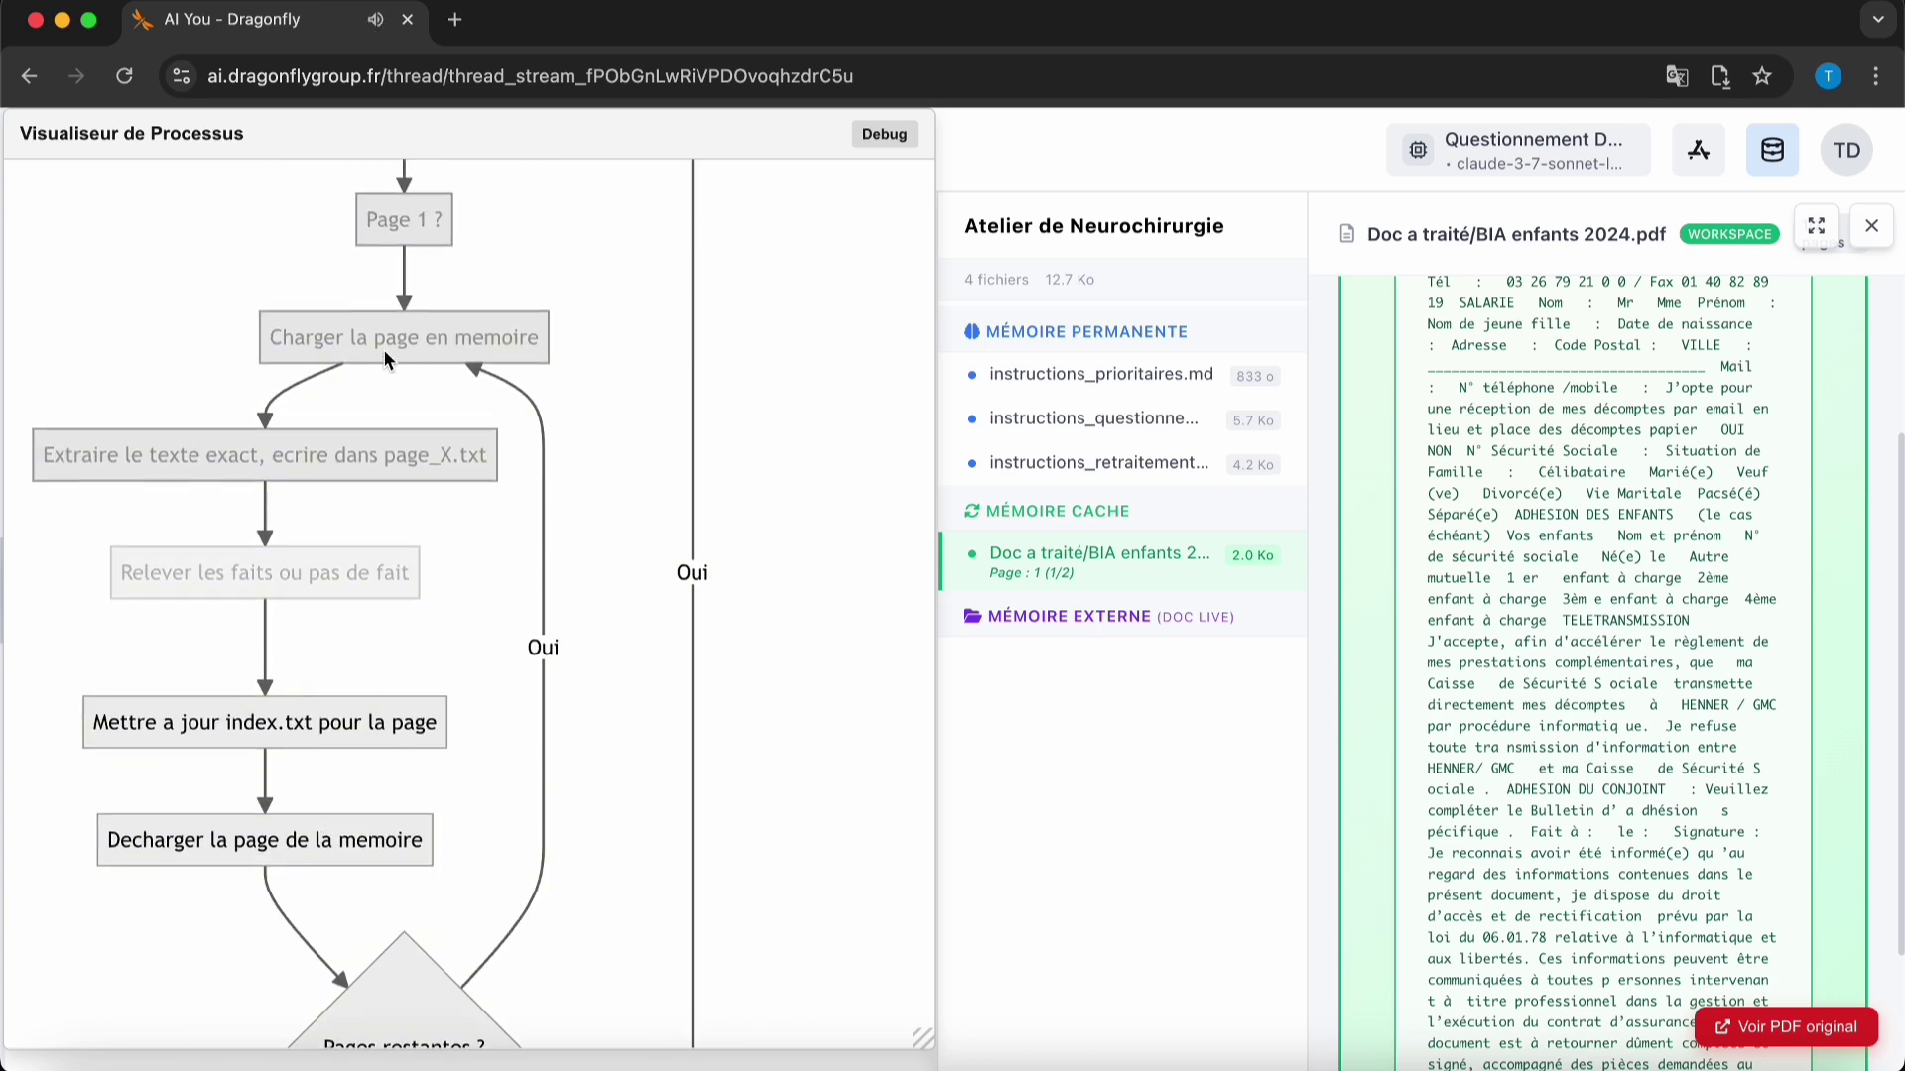
scroll(293, 467, "down", 3)
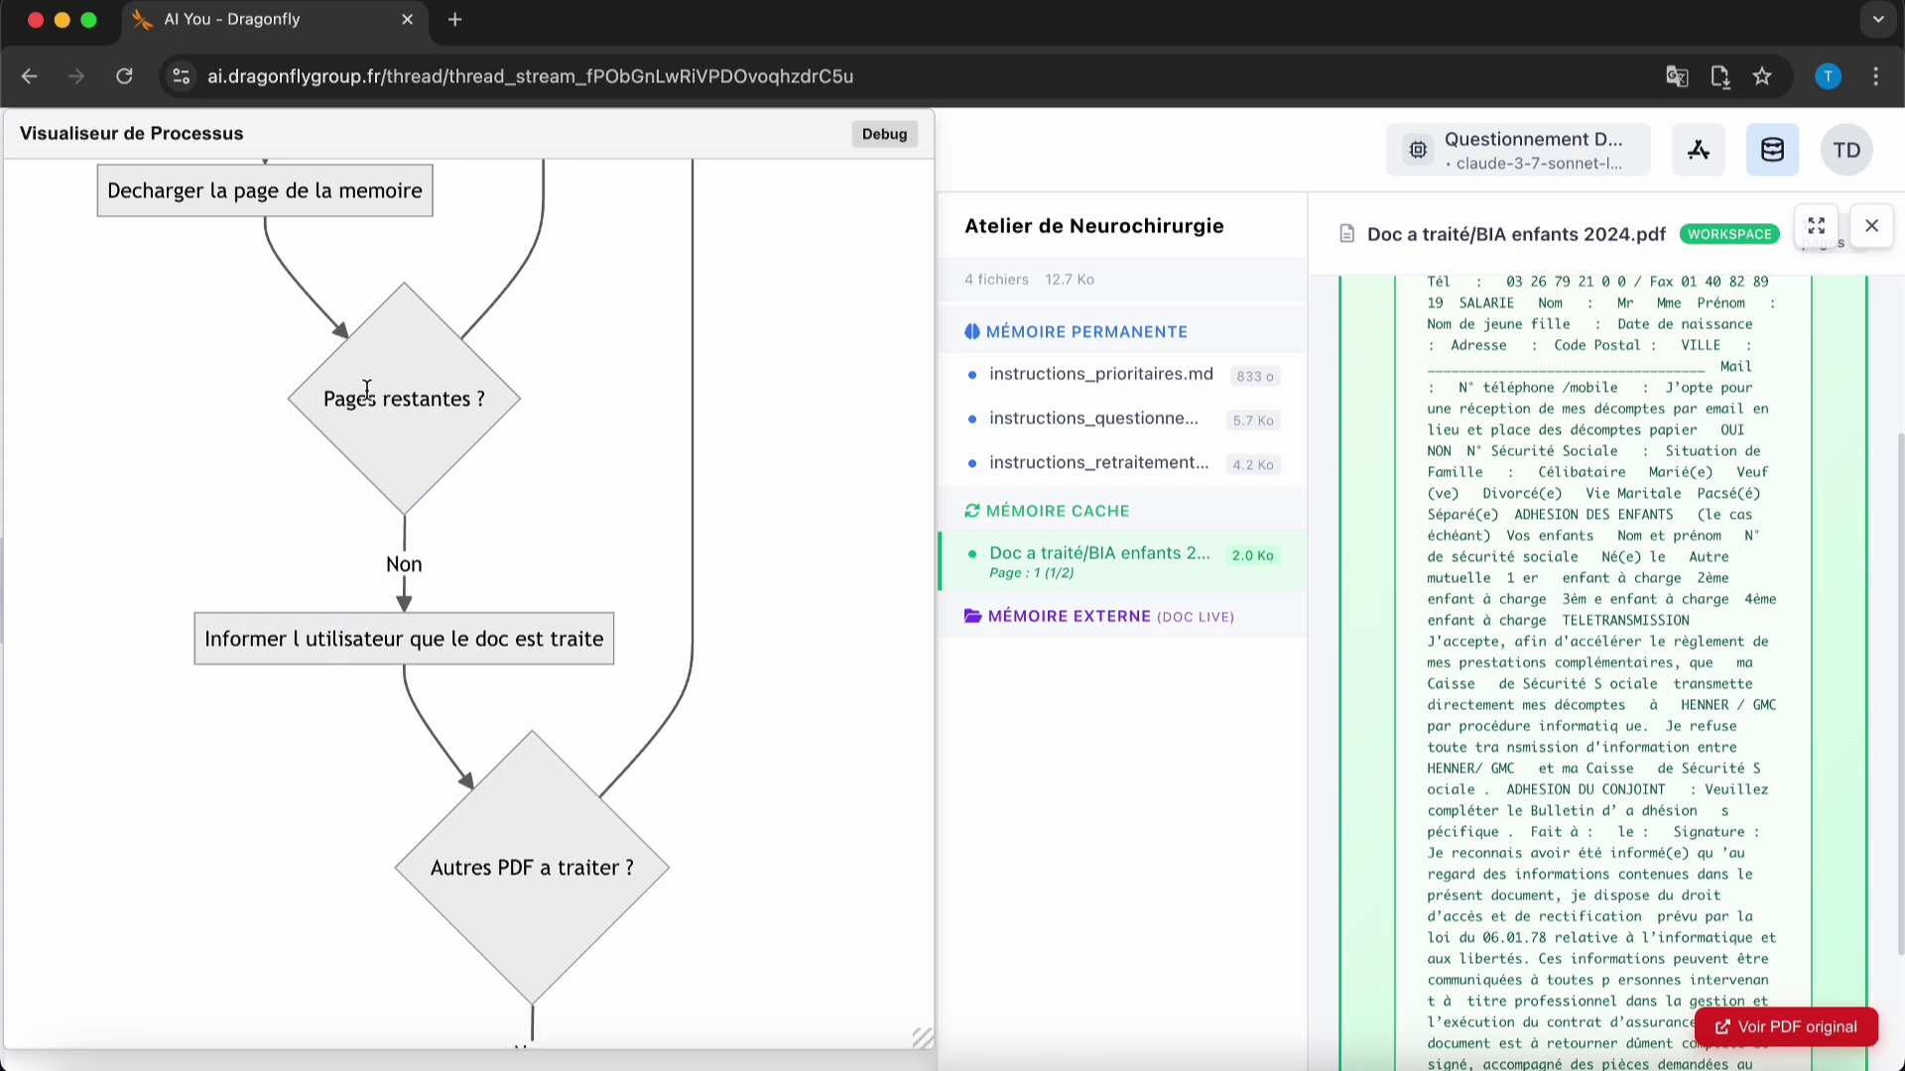
scroll(366, 389, "down", 2)
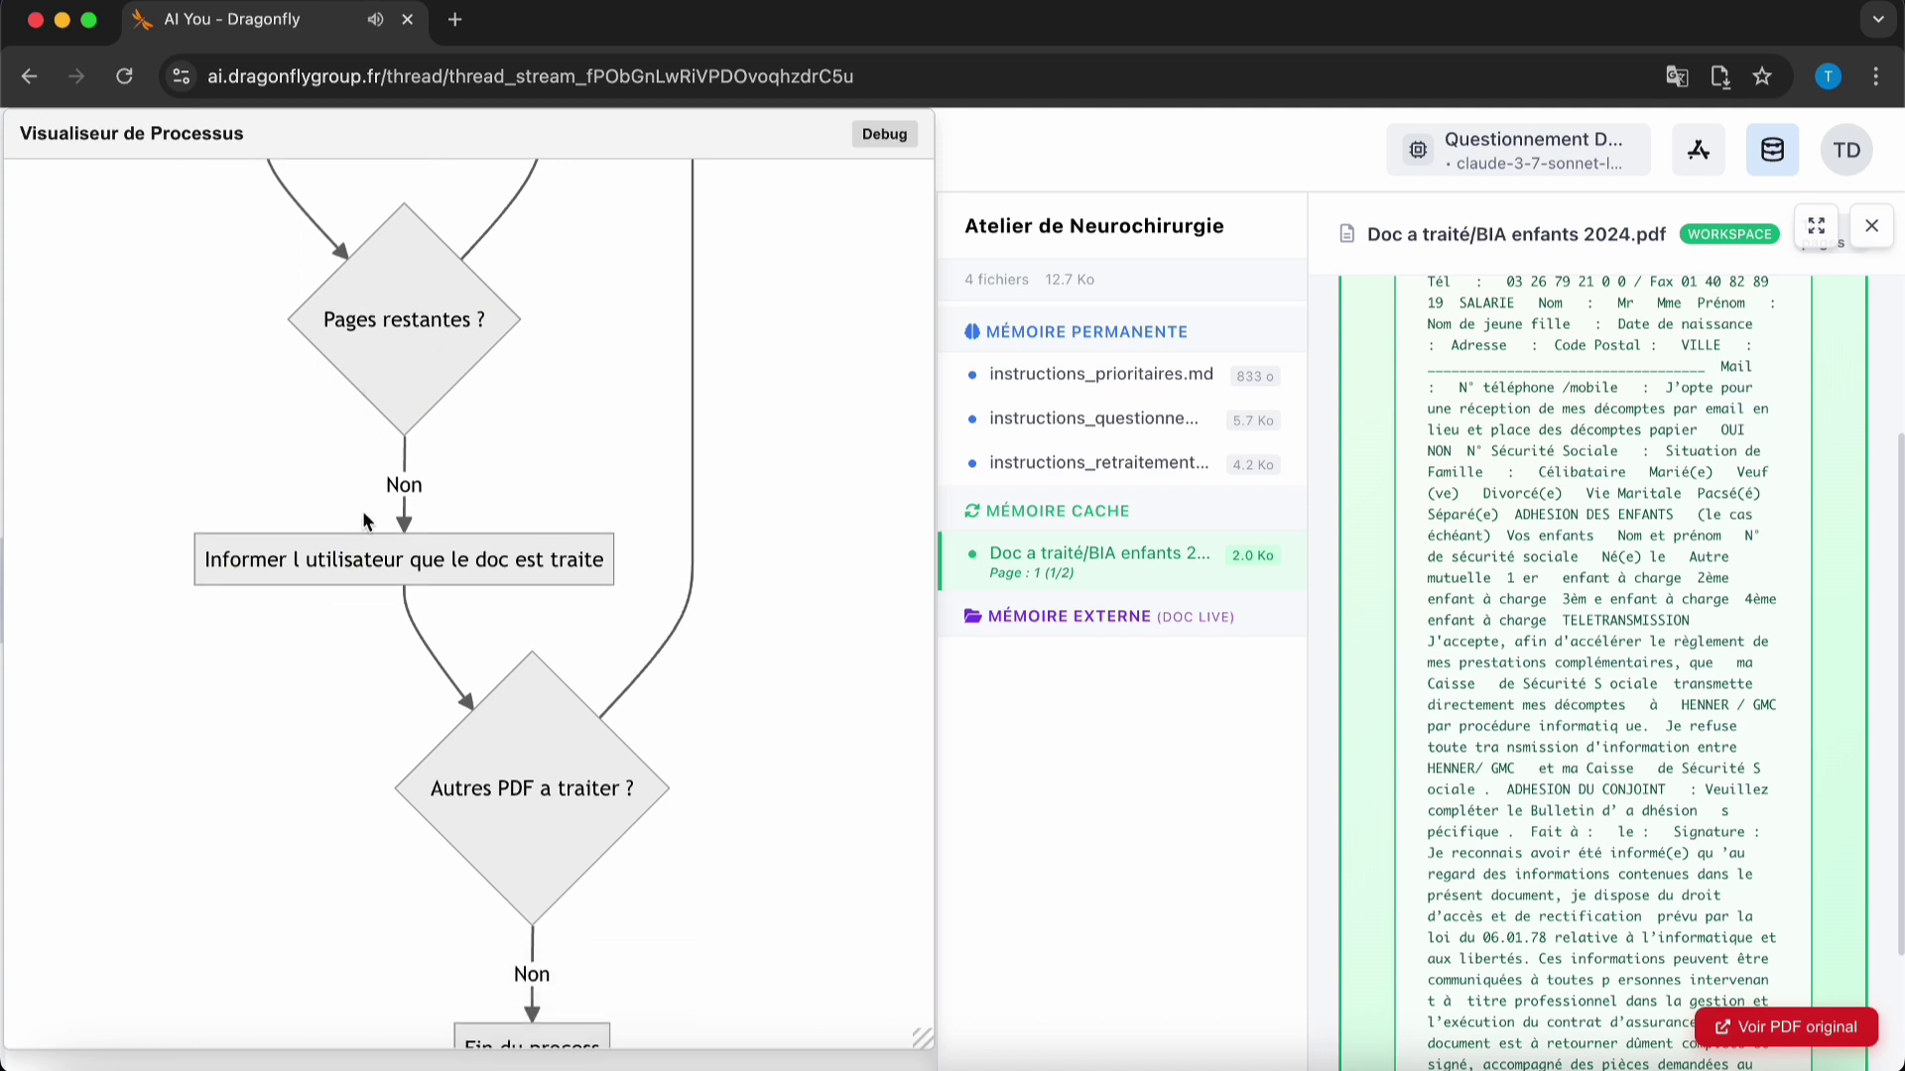
scroll(415, 631, "down", 1)
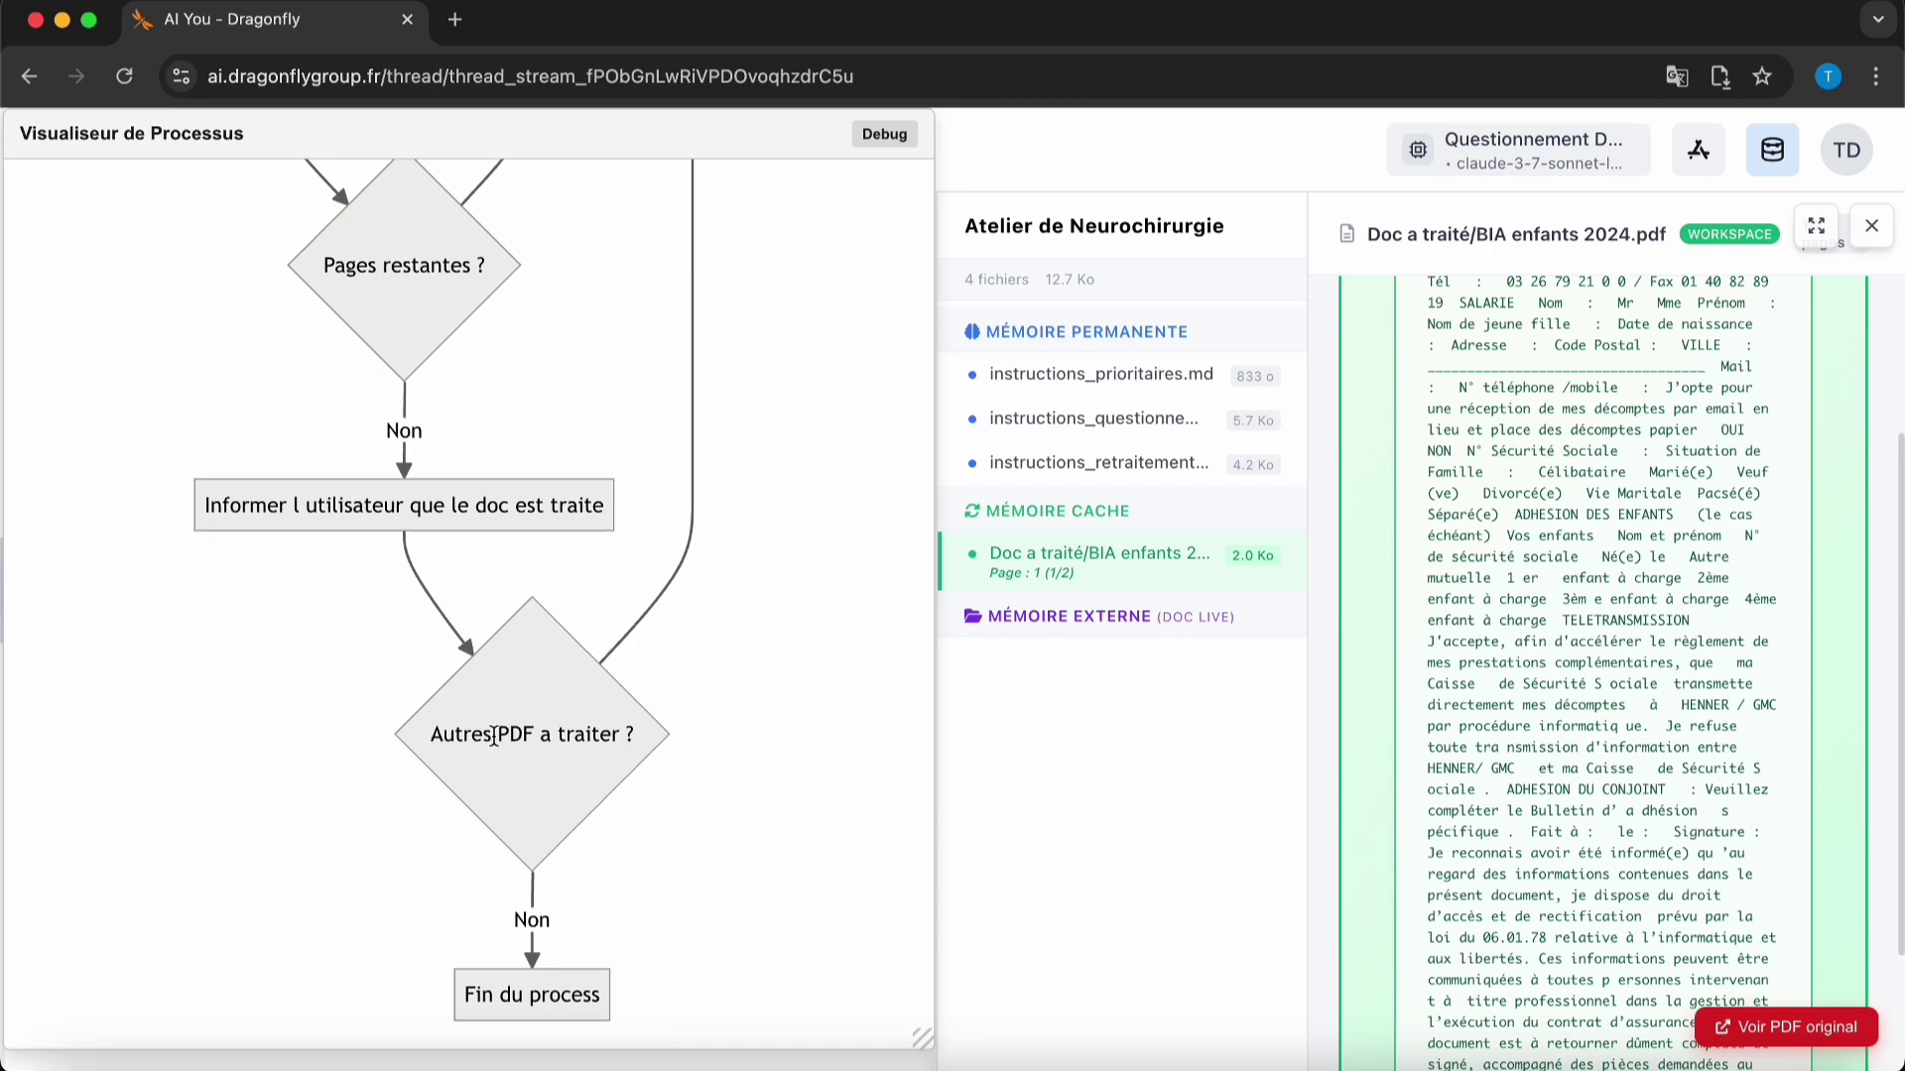
scroll(491, 734, "up", 15)
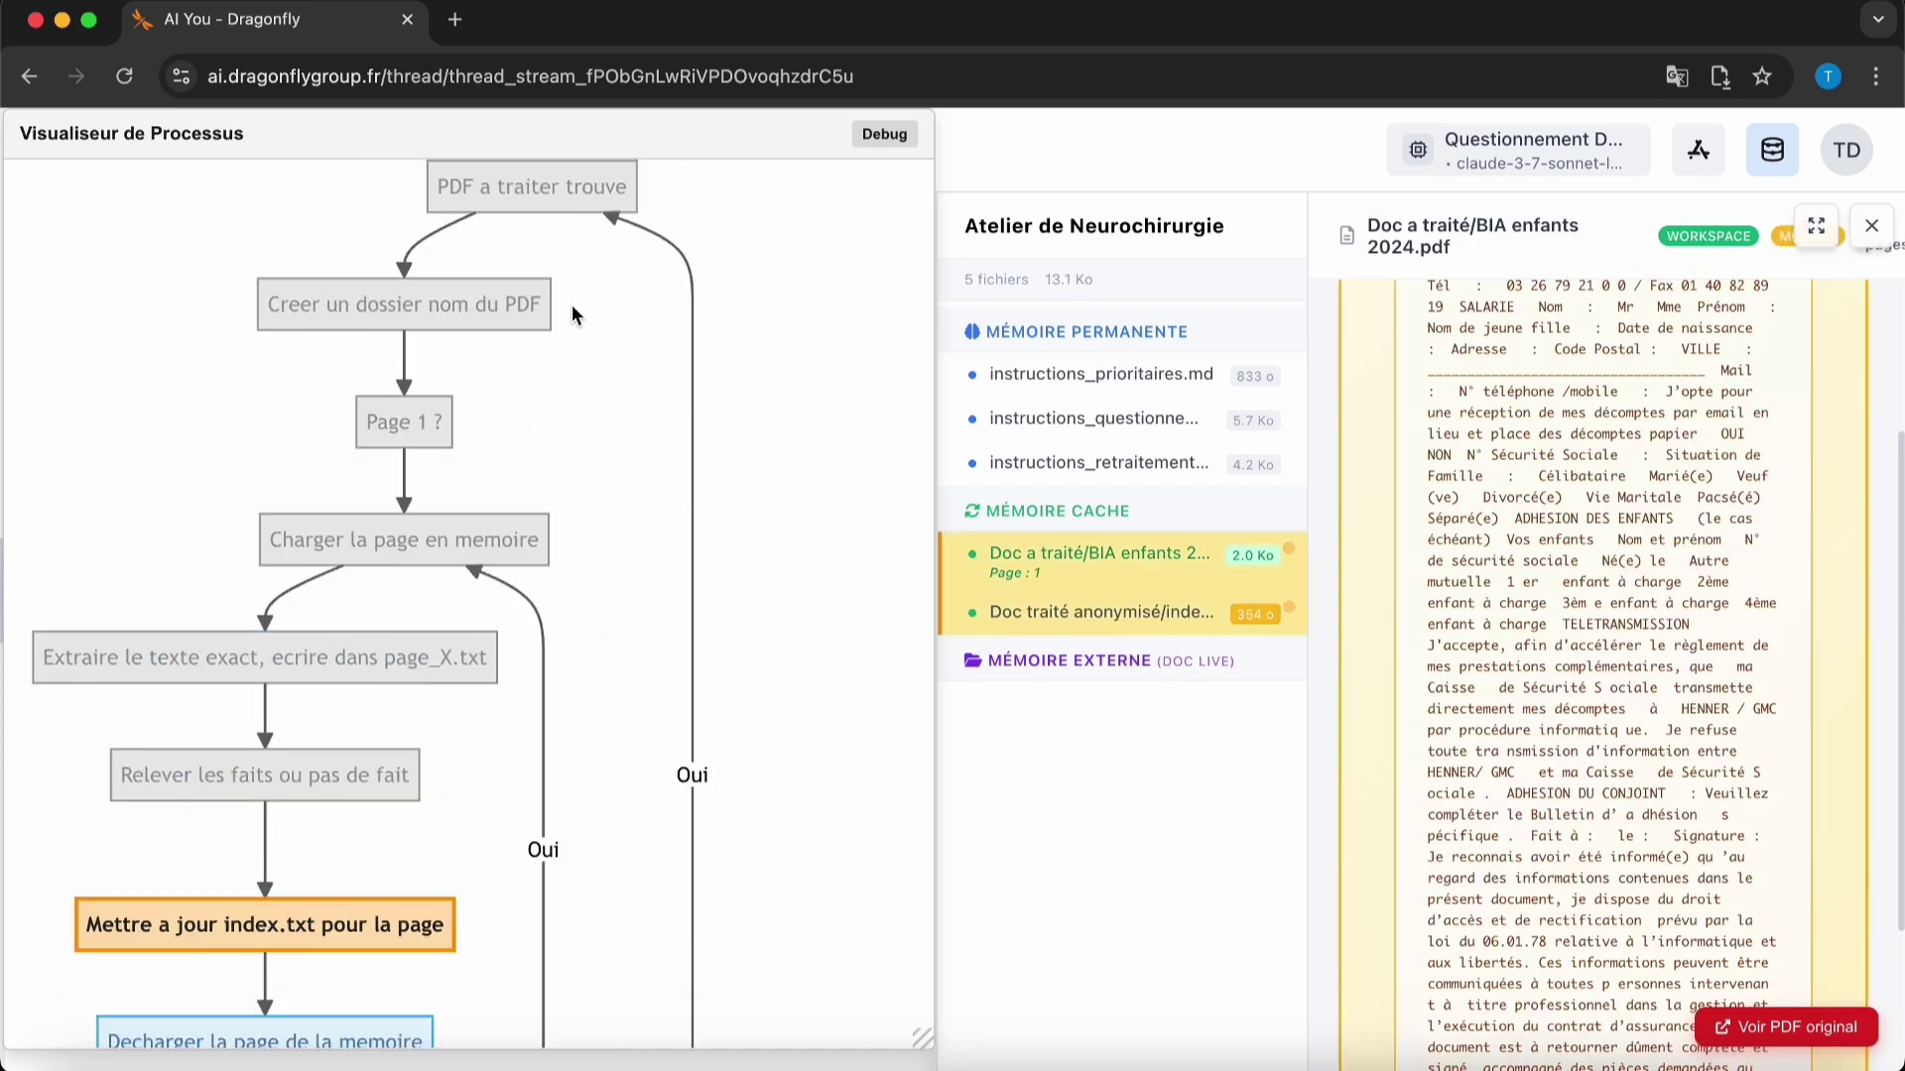
scroll(571, 306, "down", 15)
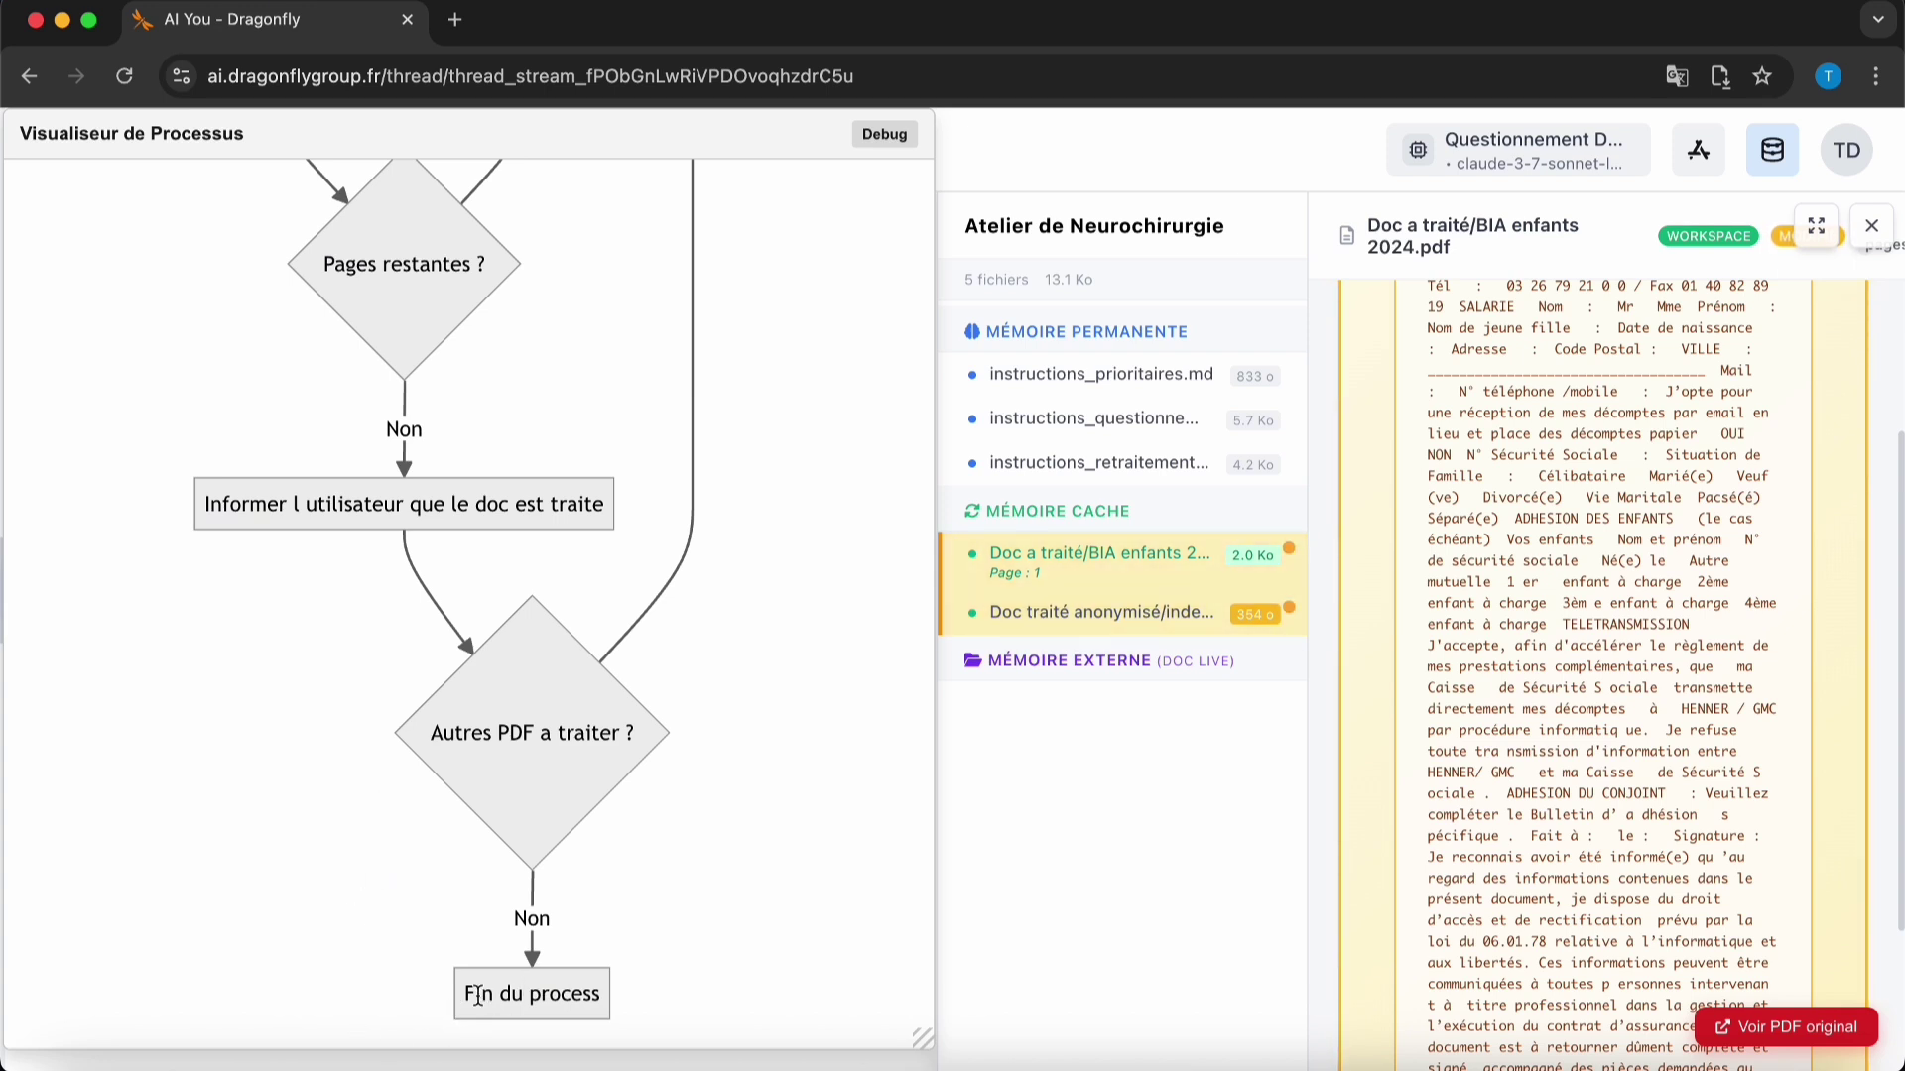
scroll(481, 987, "up", 7)
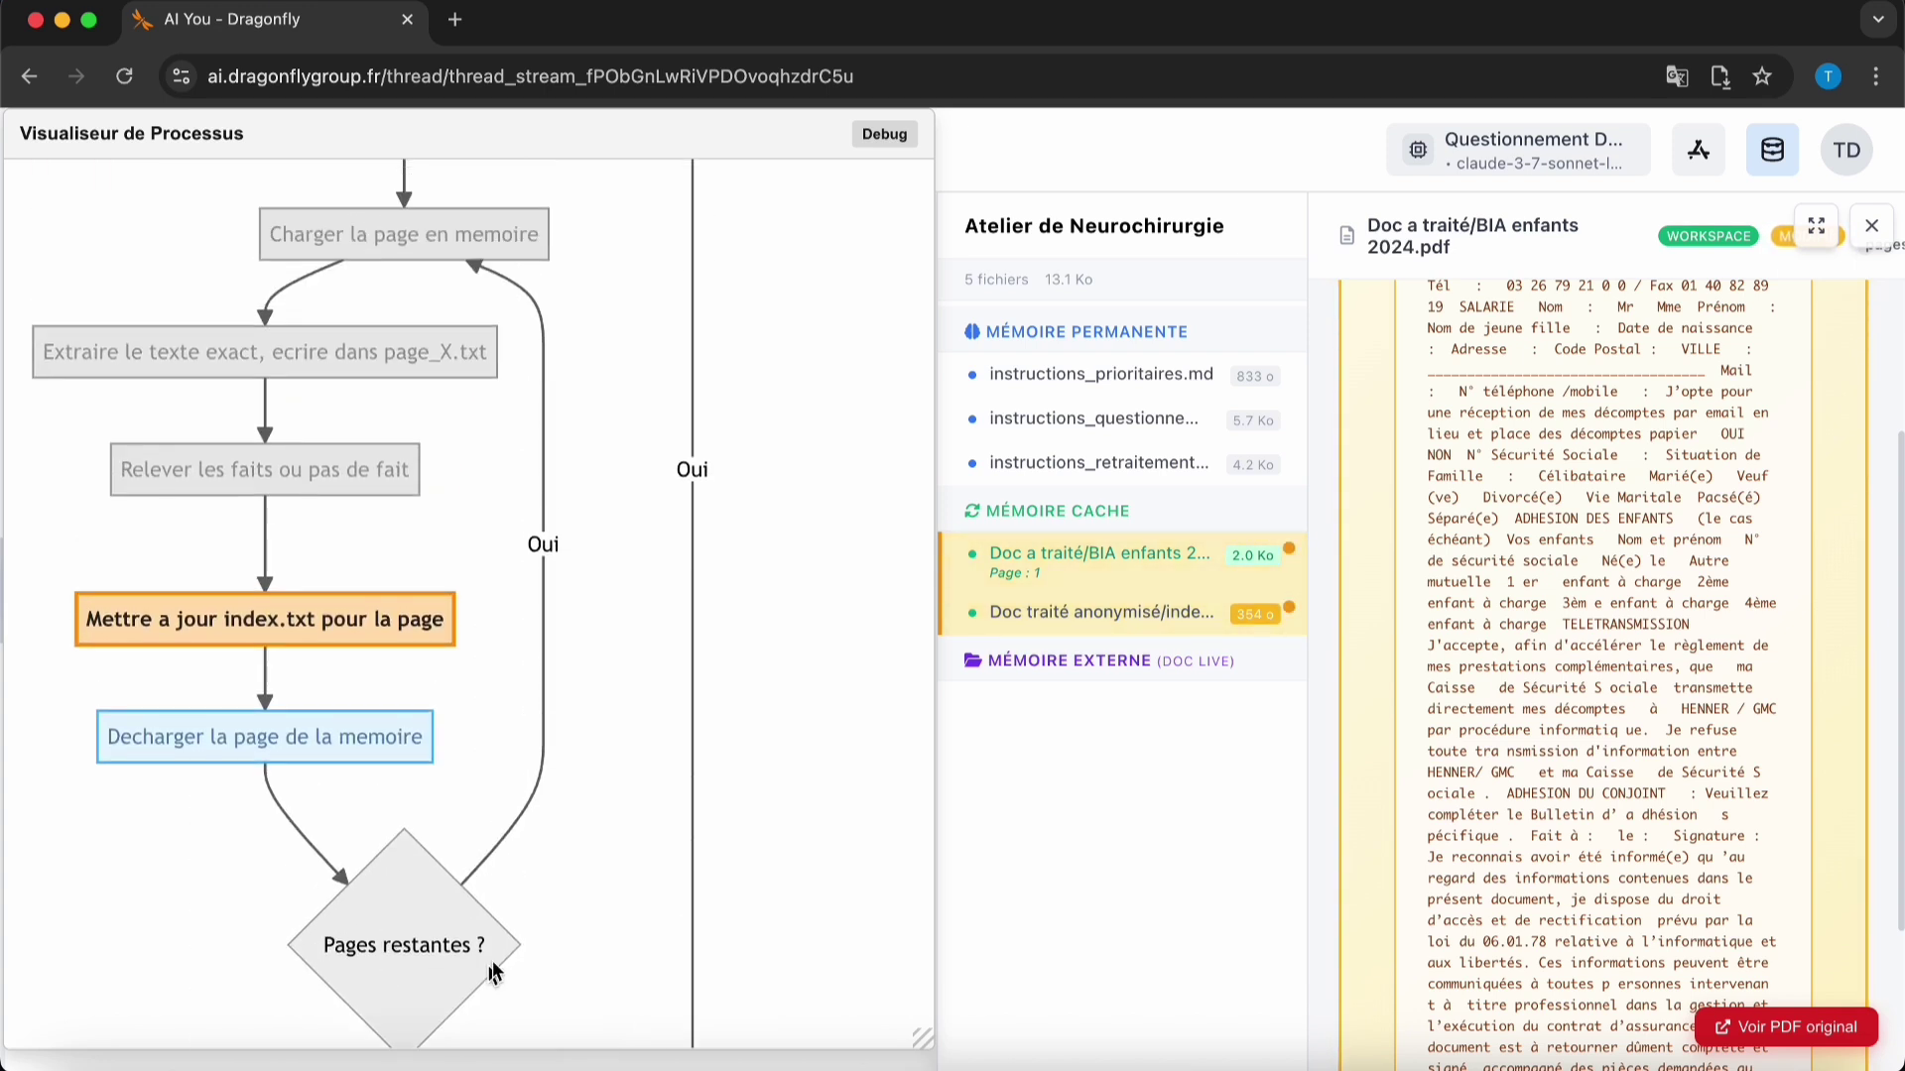
scroll(493, 970, "up", 3)
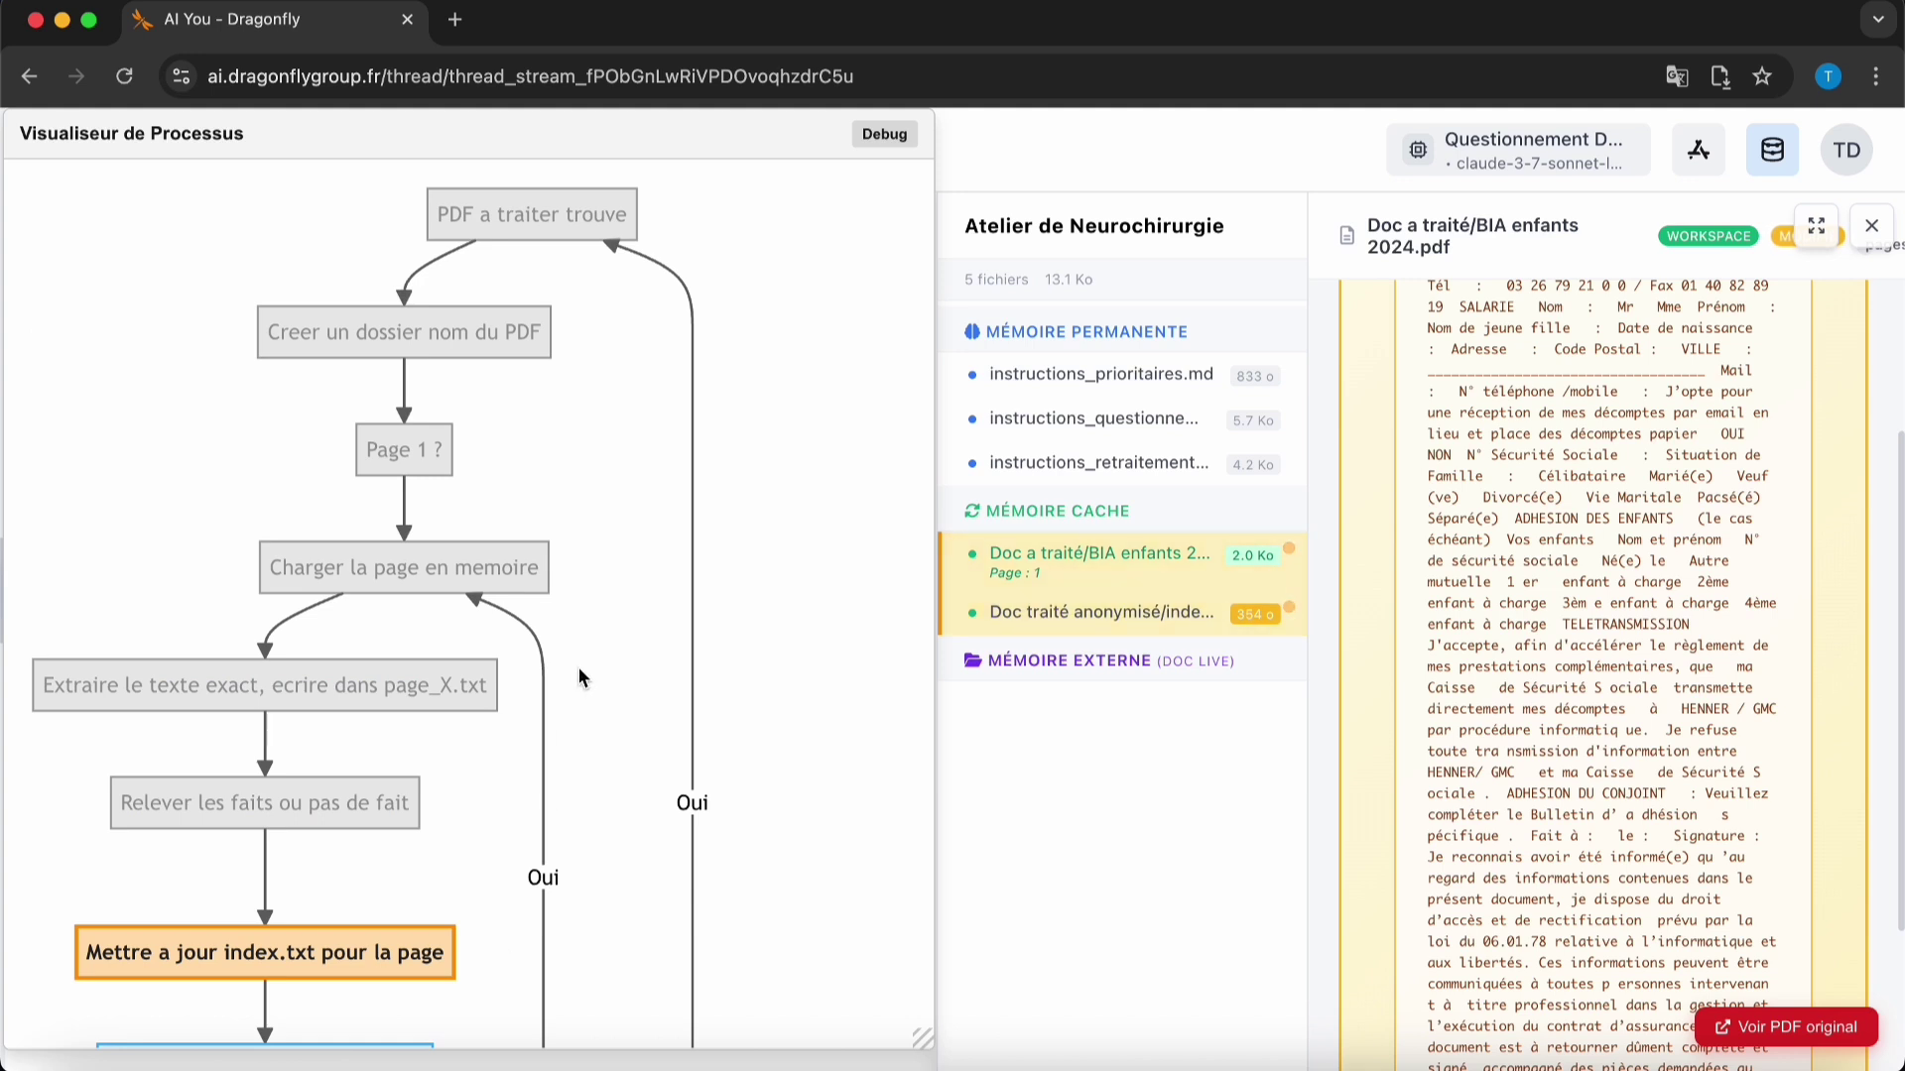